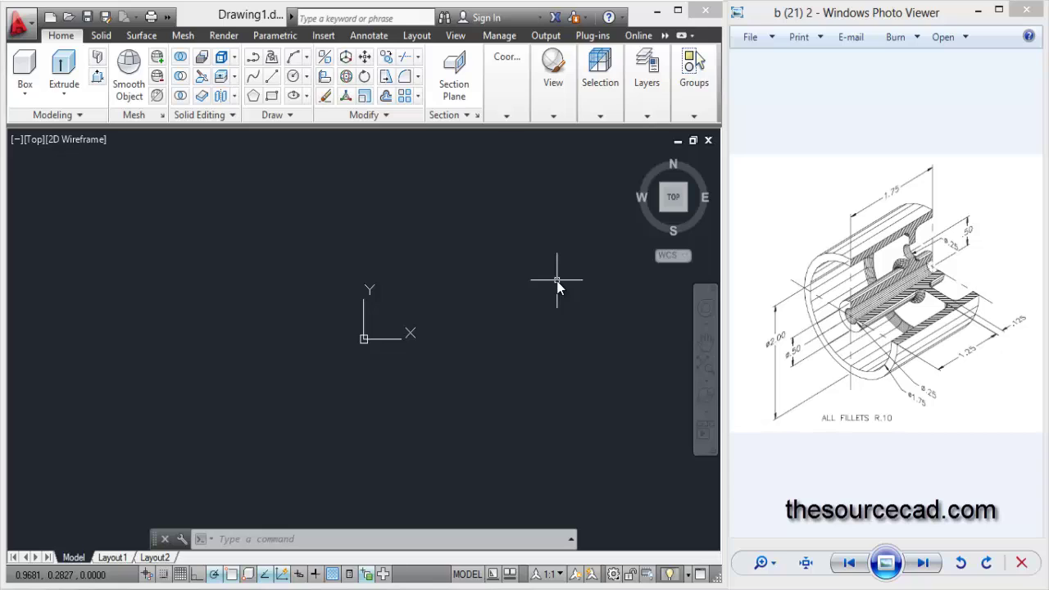
Step: Start a polyline profile with a vertical edge 1.75 long going down, followed by a 0.125 horizontal edge to the right
{"action": "left_click", "coordinate": [254, 60]}
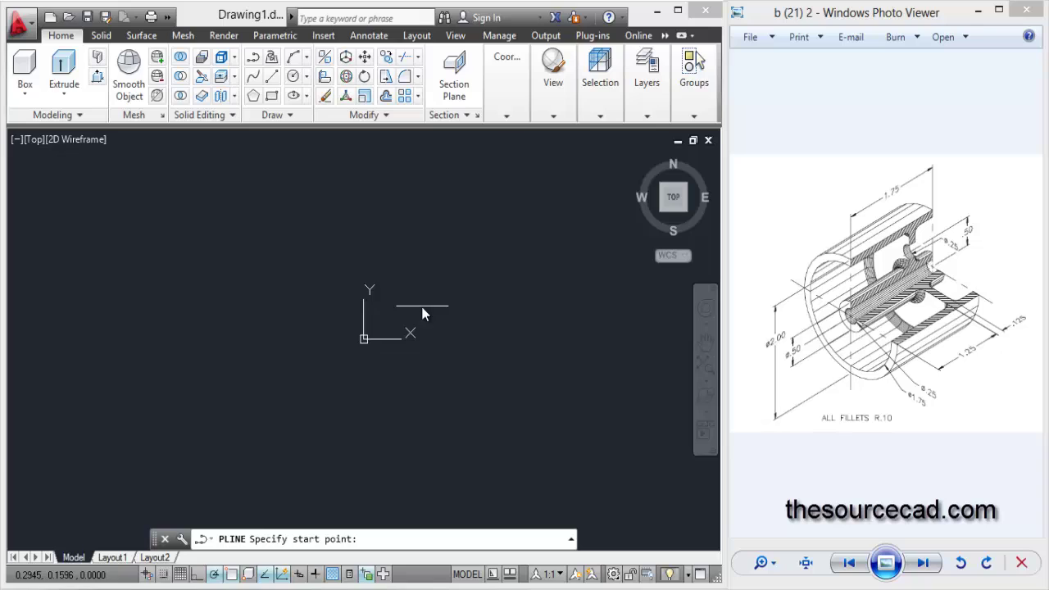
{"action": "middle_click_drag", "start_coordinate": [379, 328], "coordinate": [70, 483]}
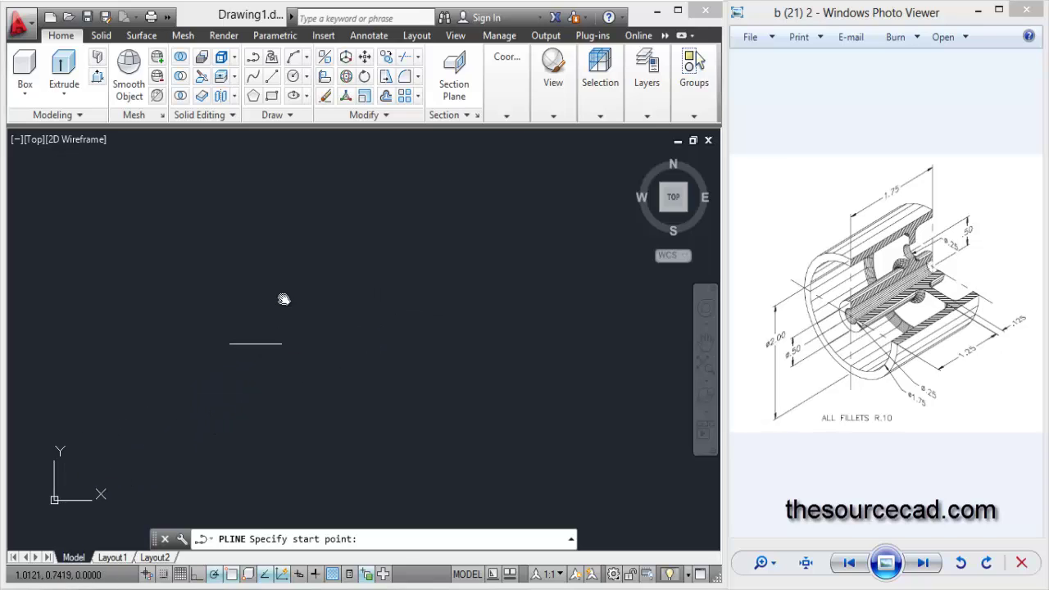
{"action": "left_click", "coordinate": [327, 231]}
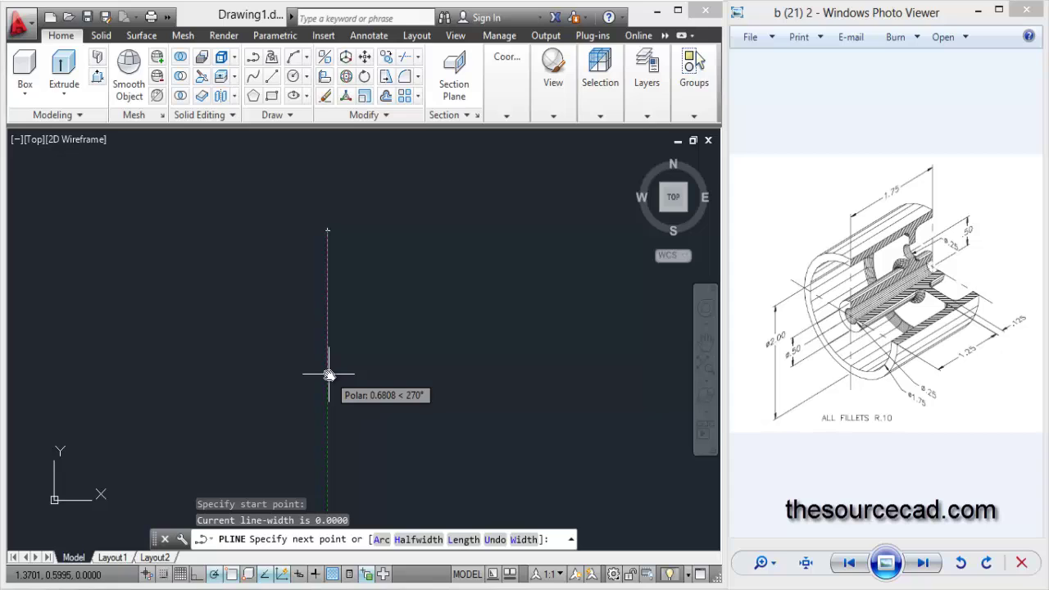
{"action": "type", "text": "1.75"}
{"action": "key", "text": "Return"}
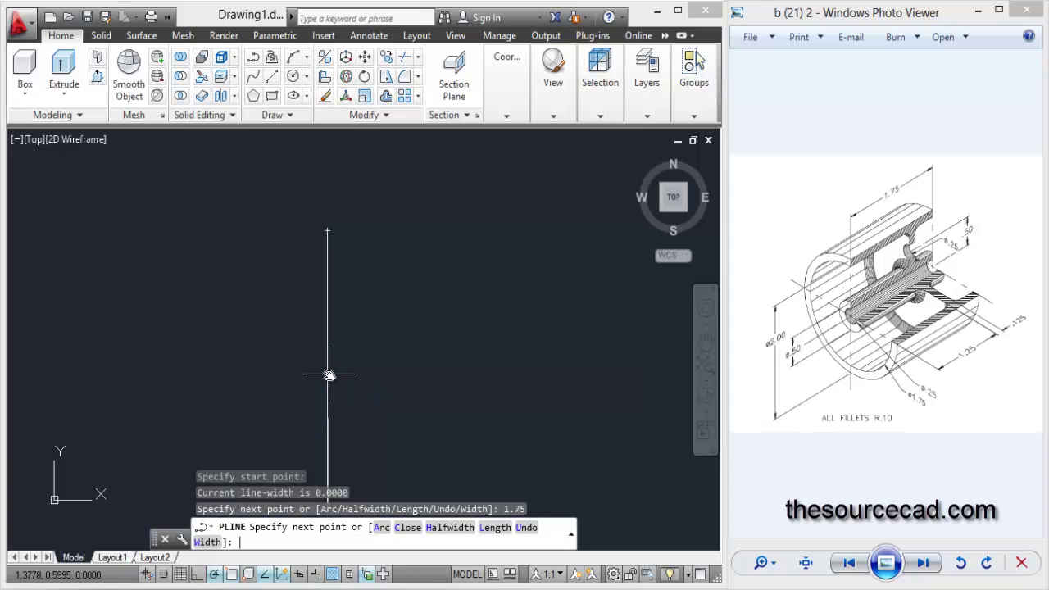
{"action": "scroll", "coordinate": [368, 365], "scroll_direction": "down", "scroll_amount": 3}
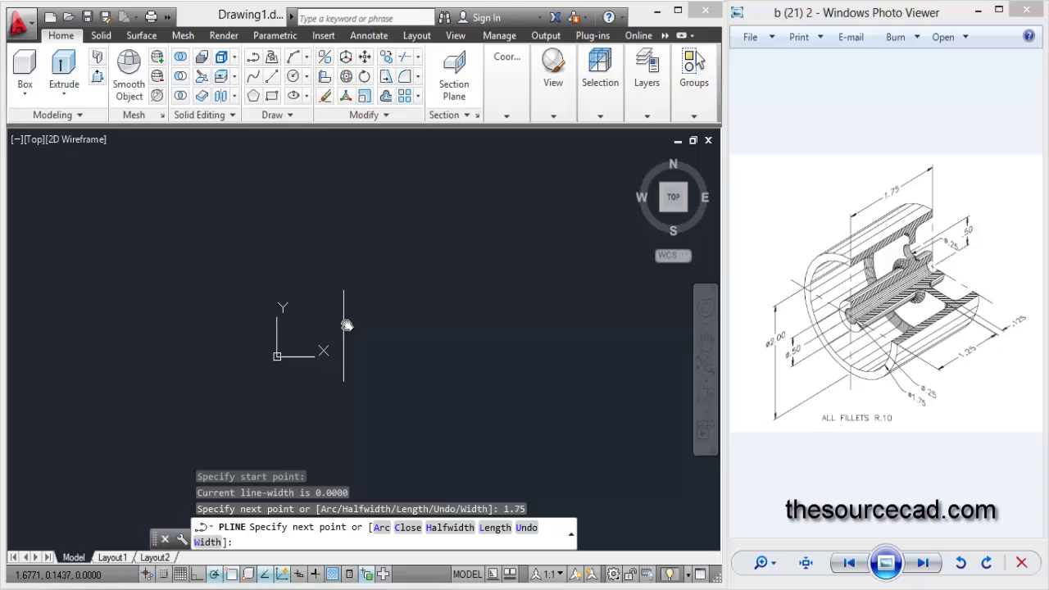
{"action": "scroll", "coordinate": [351, 368], "scroll_direction": "up", "scroll_amount": 3}
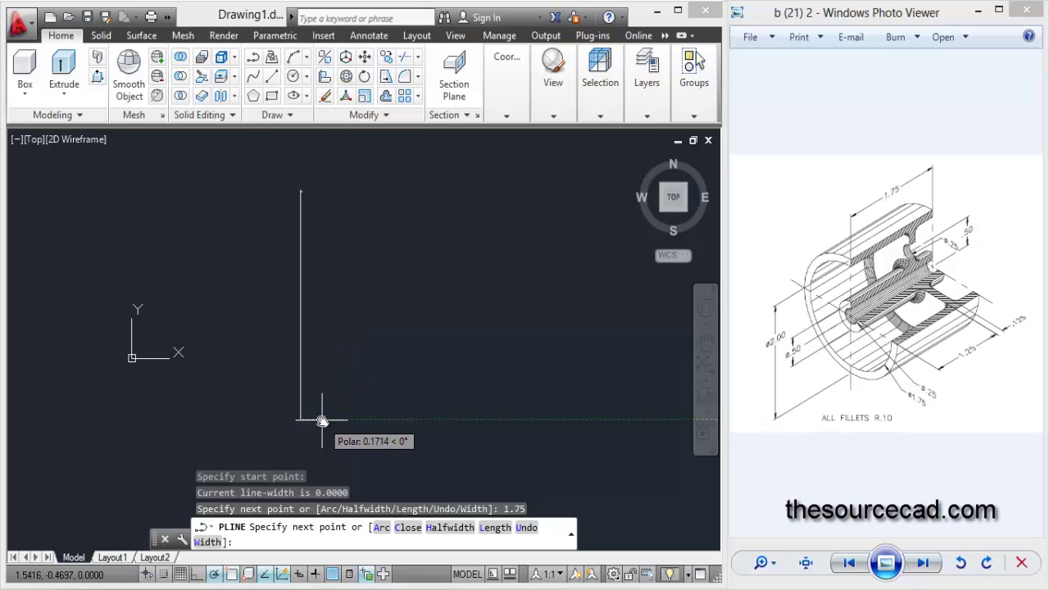
{"action": "type", "text": "0.125"}
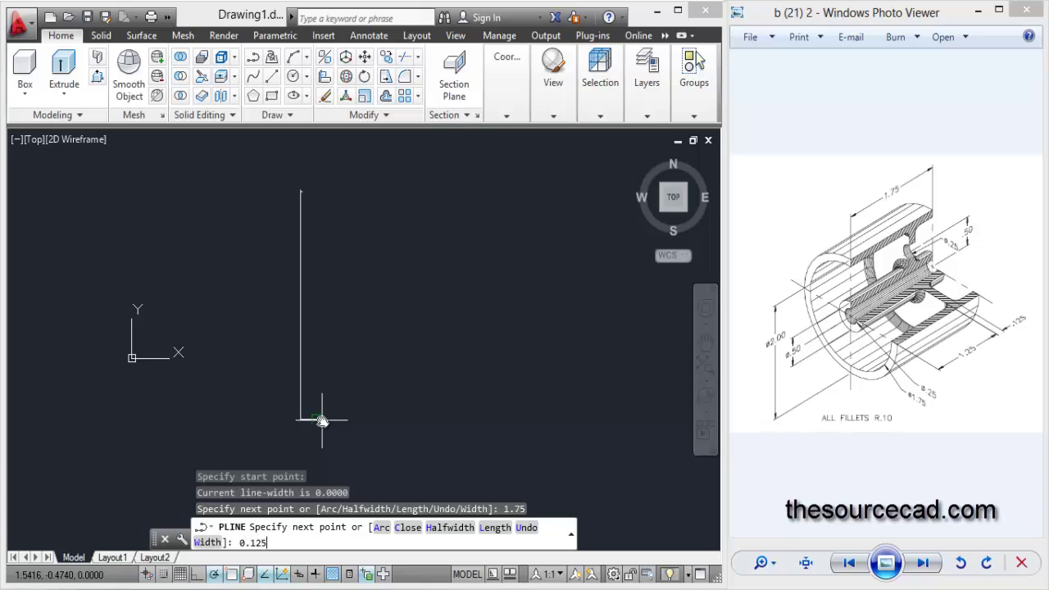
{"action": "key", "text": "Return"}
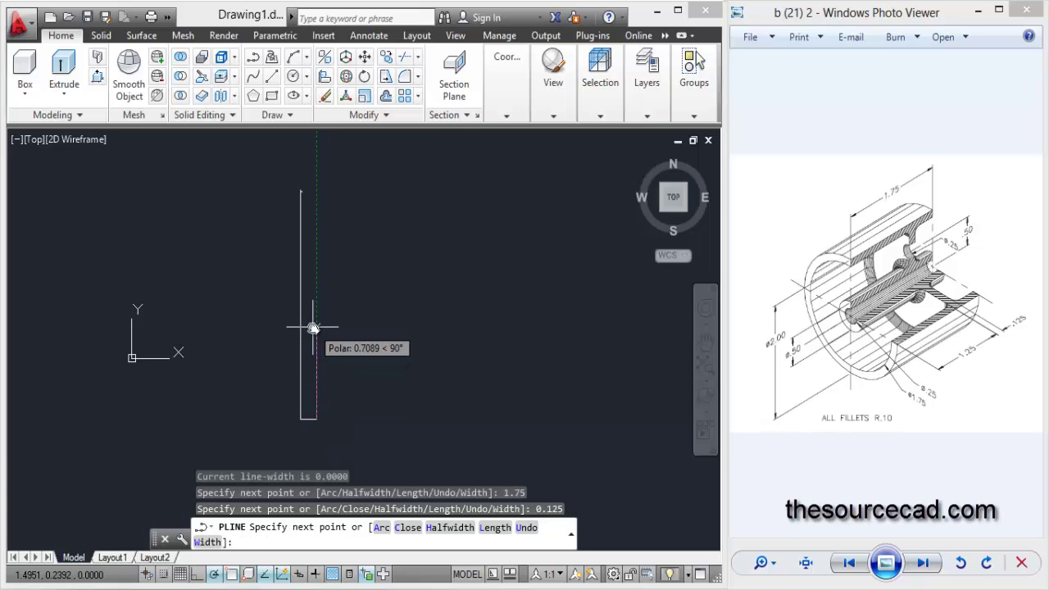
Step: Continue the polyline 1.25 up and 0.625 right, and bring it straight down level with the profile's bottom edge
{"action": "type", "text": "1.2"}
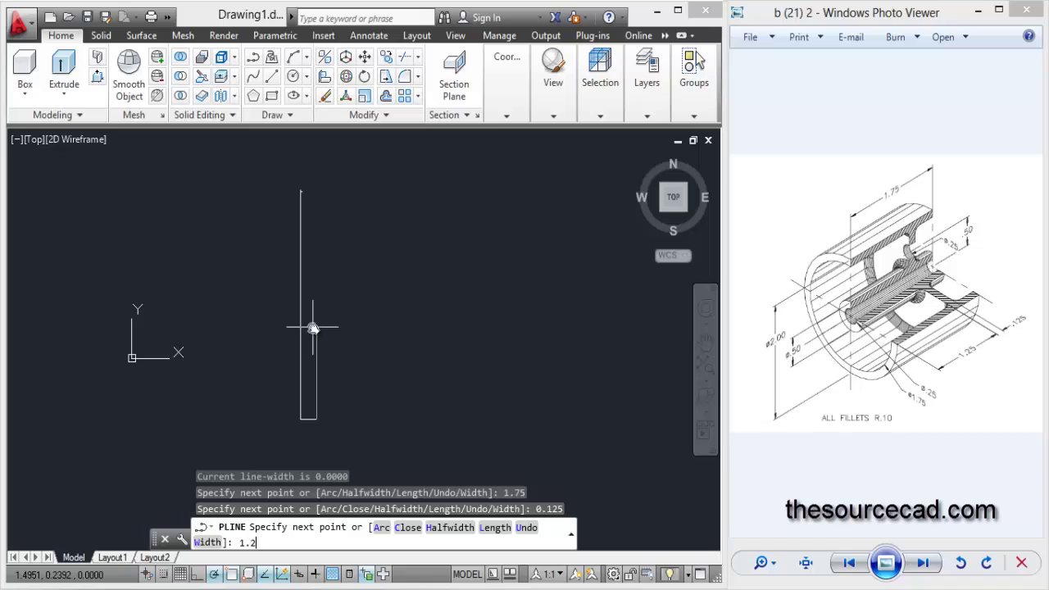
{"action": "type", "text": "5"}
{"action": "key", "text": "Return"}
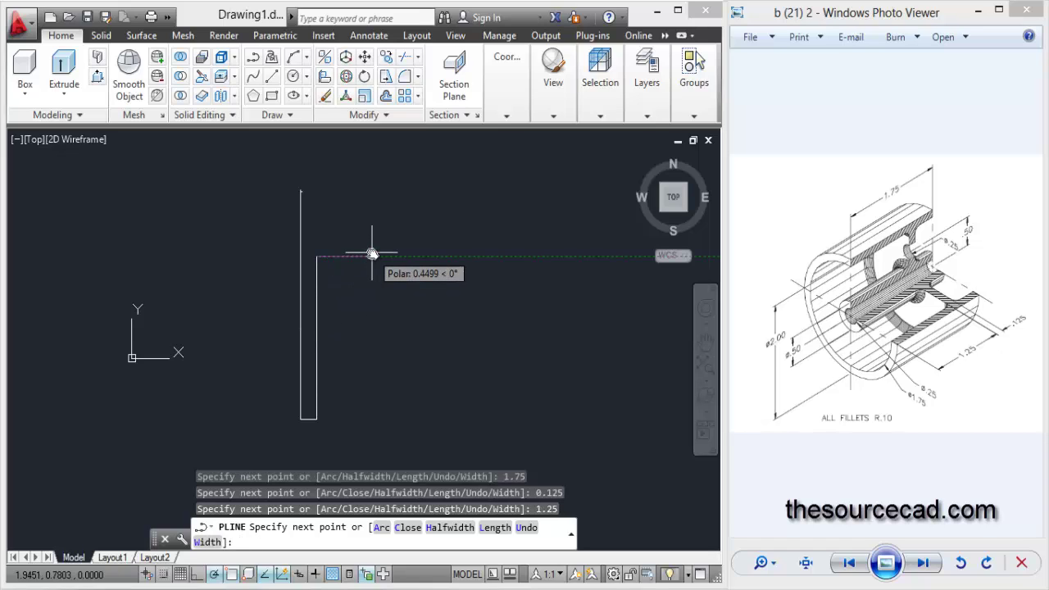
{"action": "type", "text": "0."}
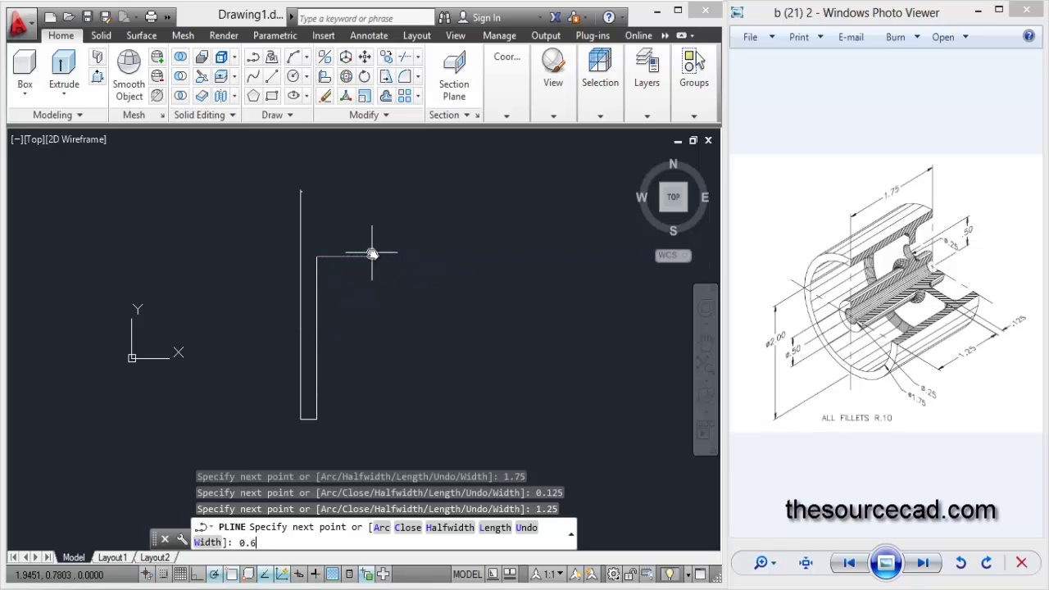
{"action": "type", "text": "625"}
{"action": "key", "text": "Return"}
{"action": "left_click", "coordinate": [393, 256]}
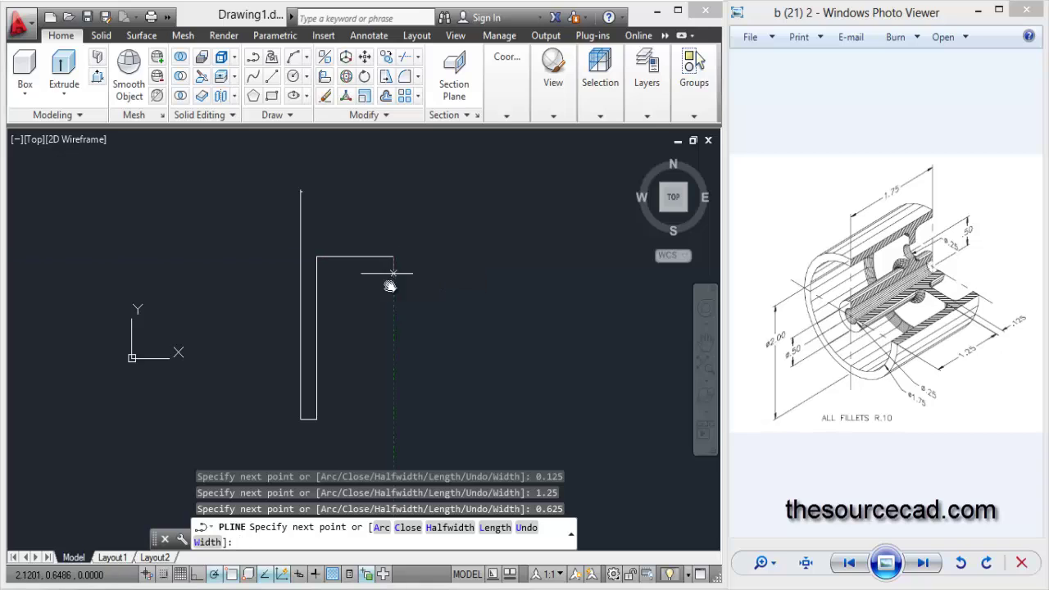
{"action": "left_click", "coordinate": [393, 419]}
Step: Add the outer rim to the polyline: 0.125 right, straight up level with the start point, and 0.125 left
{"action": "type", "text": "0"}
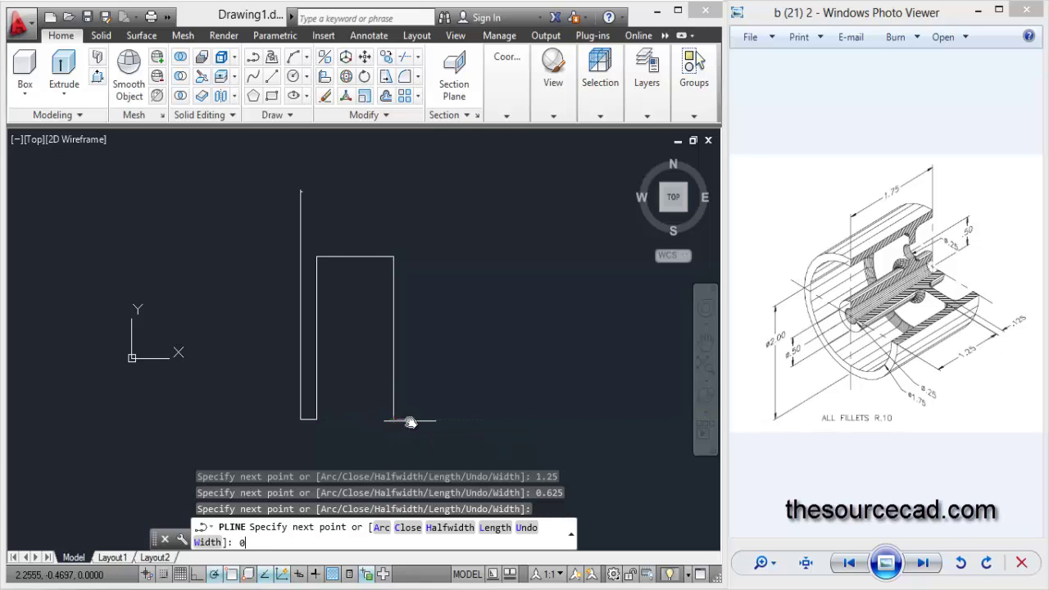
{"action": "type", "text": ".125"}
{"action": "key", "text": "Return"}
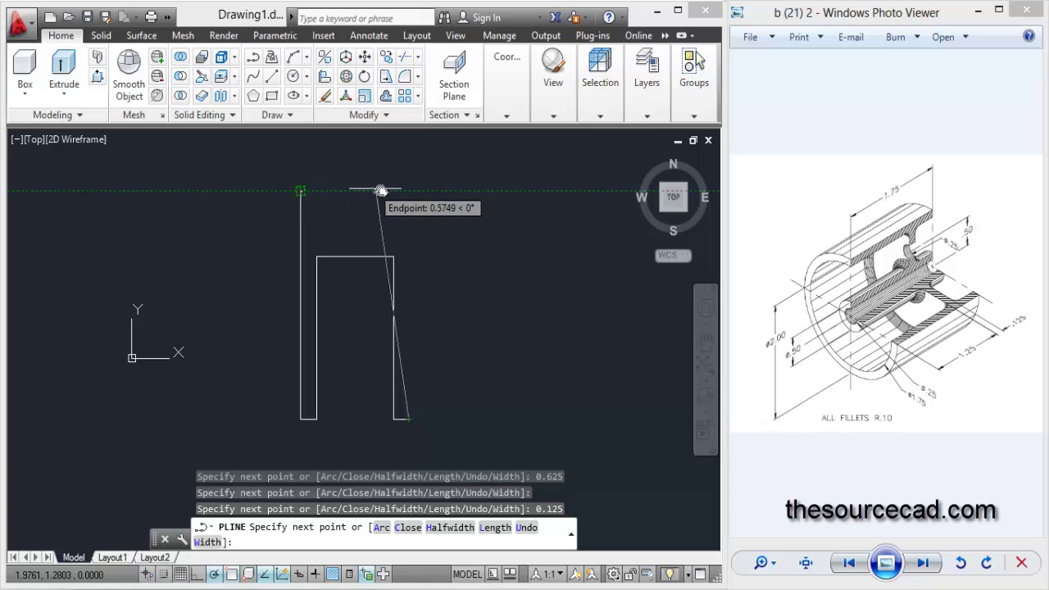
{"action": "left_click", "coordinate": [409, 191]}
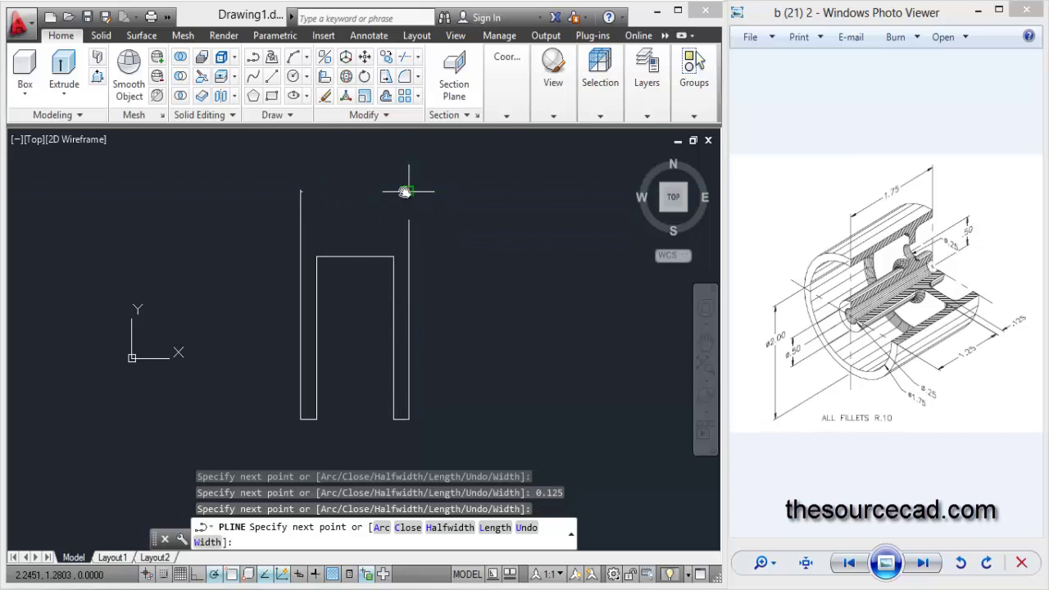
{"action": "type", "text": "0.125"}
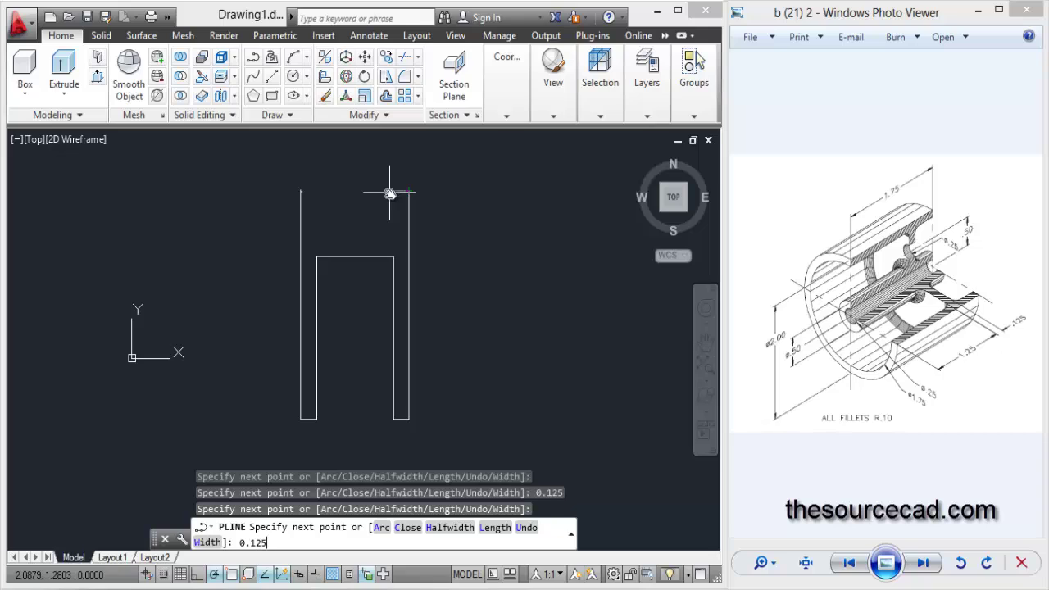
{"action": "key", "text": "Return"}
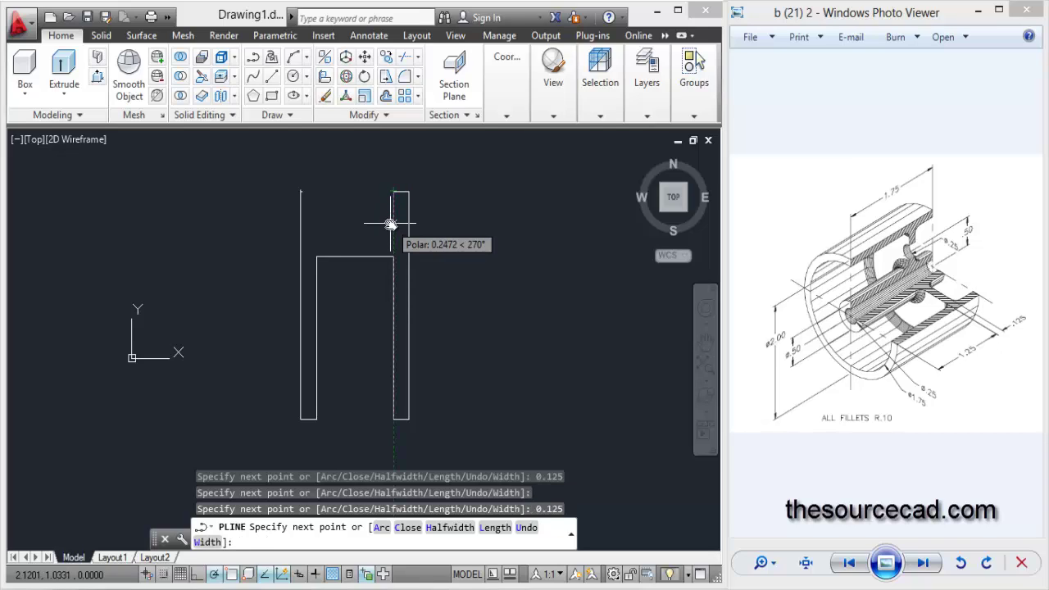
Step: Continue the polyline 0.375 down, across above the web and back up, and close it at the start point
{"action": "type", "text": "0.37"}
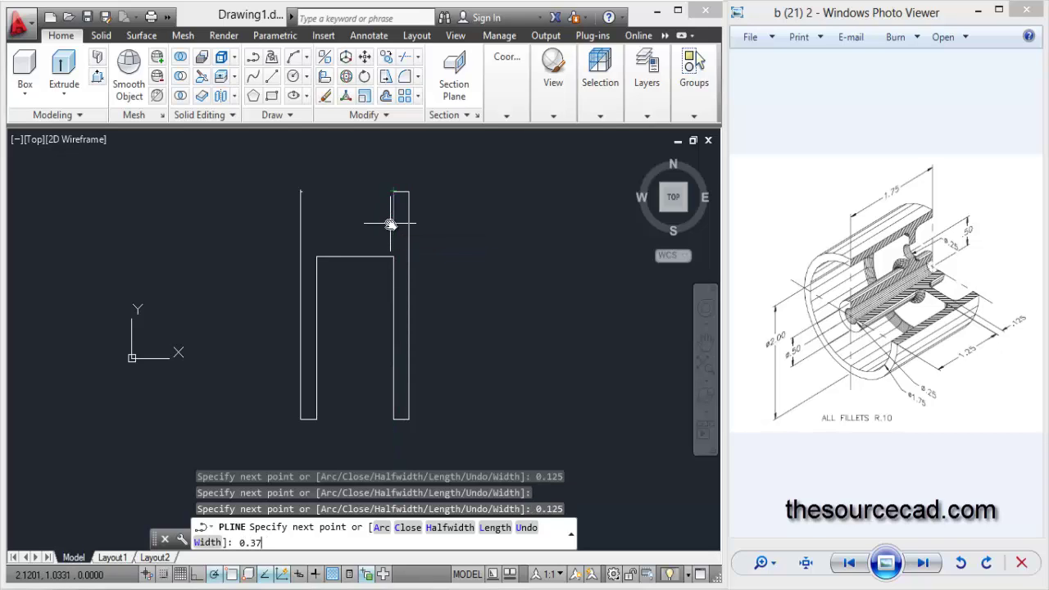
{"action": "type", "text": "5"}
{"action": "key", "text": "Return"}
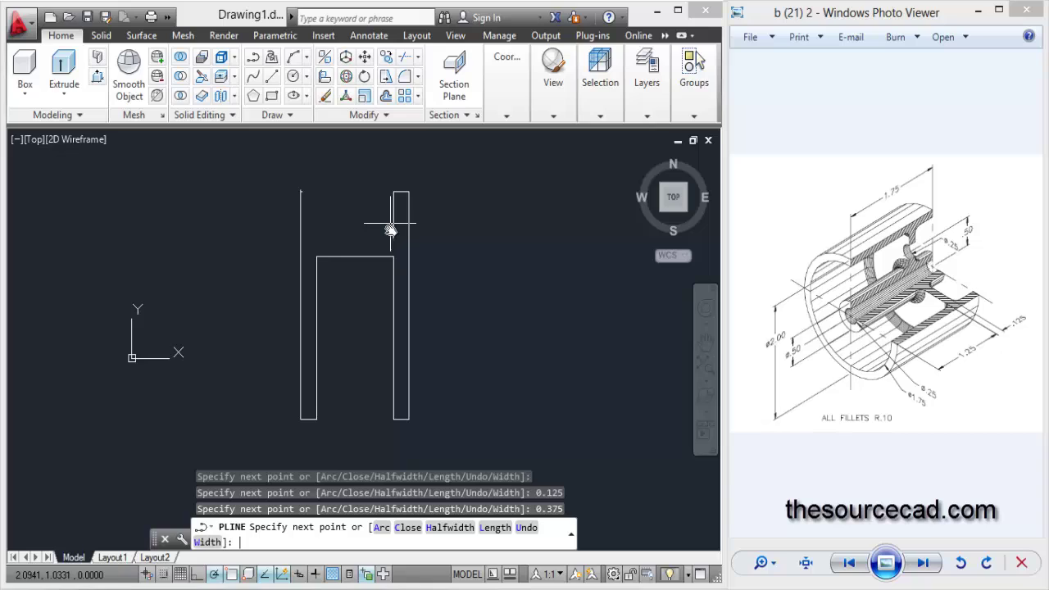
{"action": "left_click", "coordinate": [316, 241]}
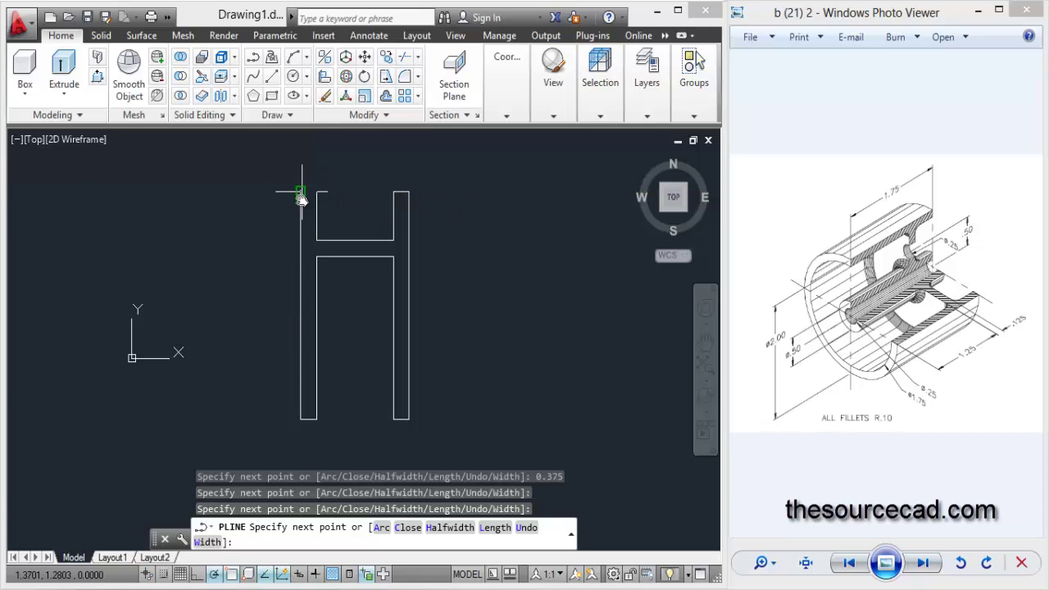
{"action": "left_click", "coordinate": [301, 192]}
{"action": "key", "text": "Return"}
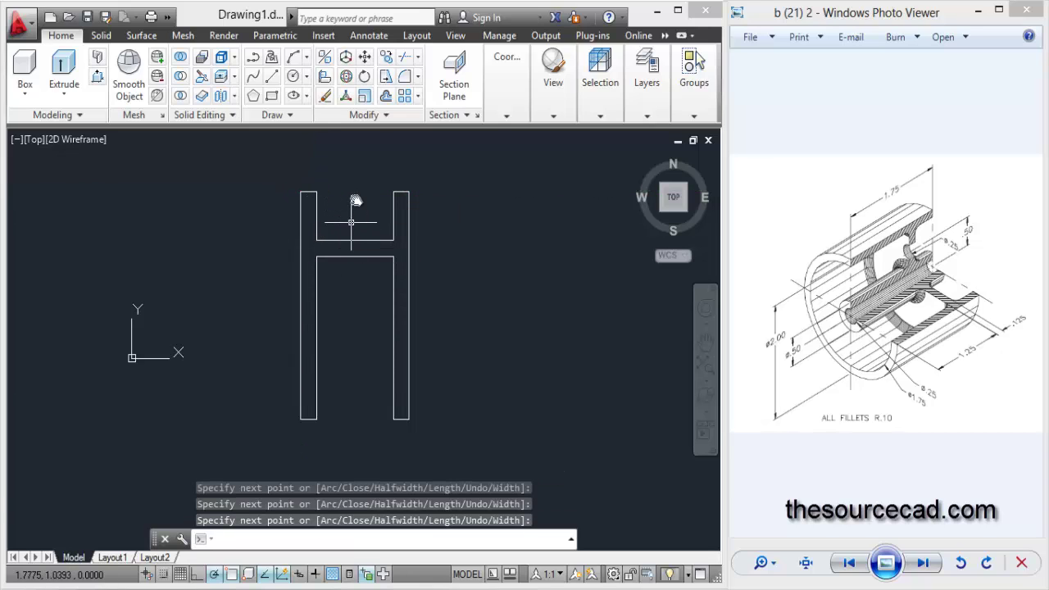
Step: Fillet the two inner corners below the web with radius 0.1, using the Multiple option
{"action": "left_click", "coordinate": [404, 76]}
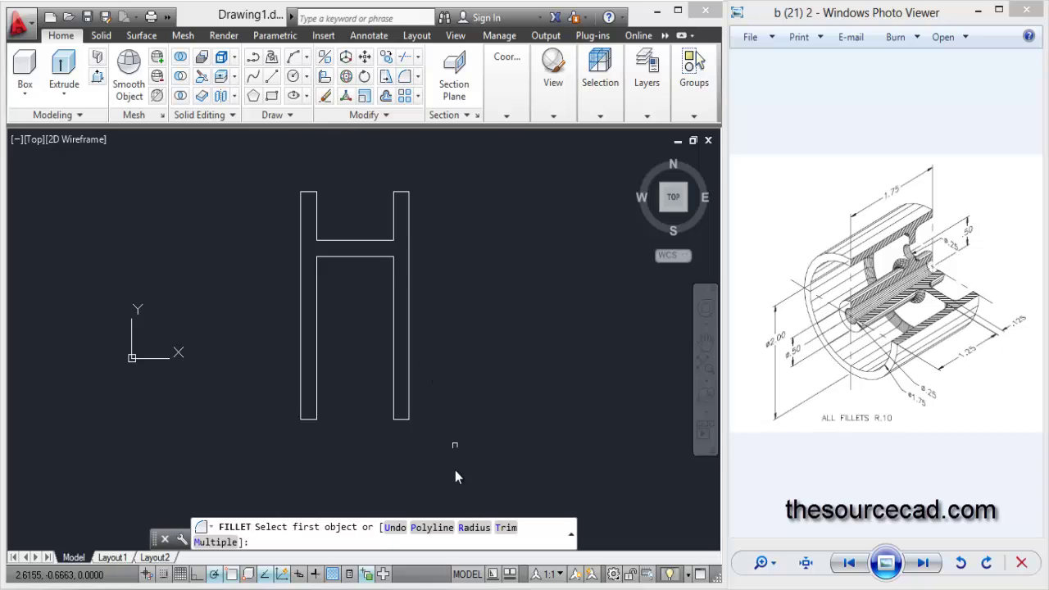
{"action": "left_click", "coordinate": [474, 527]}
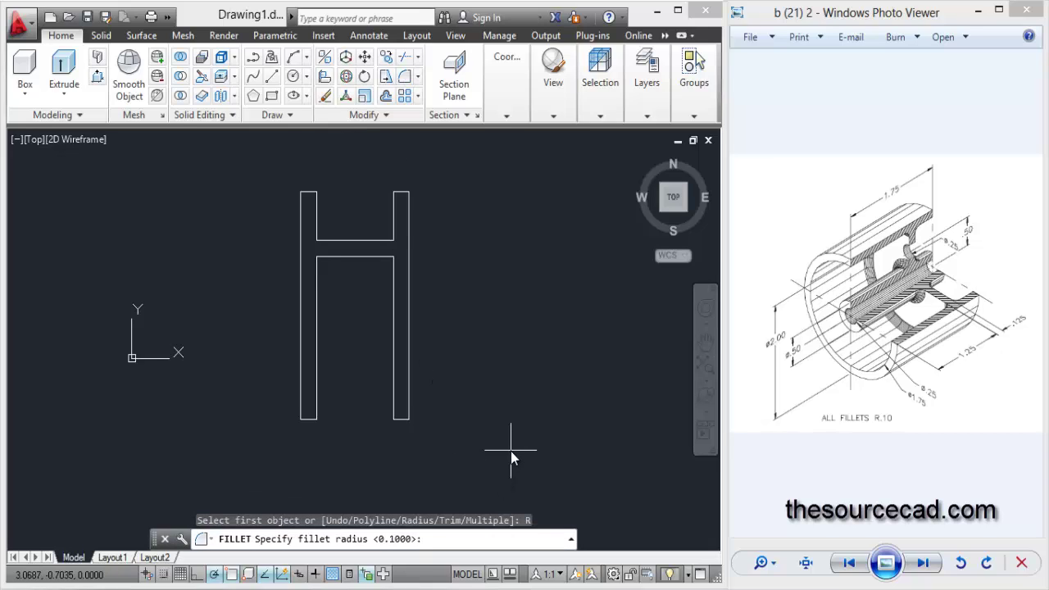
{"action": "type", "text": "0.1"}
{"action": "key", "text": "Return"}
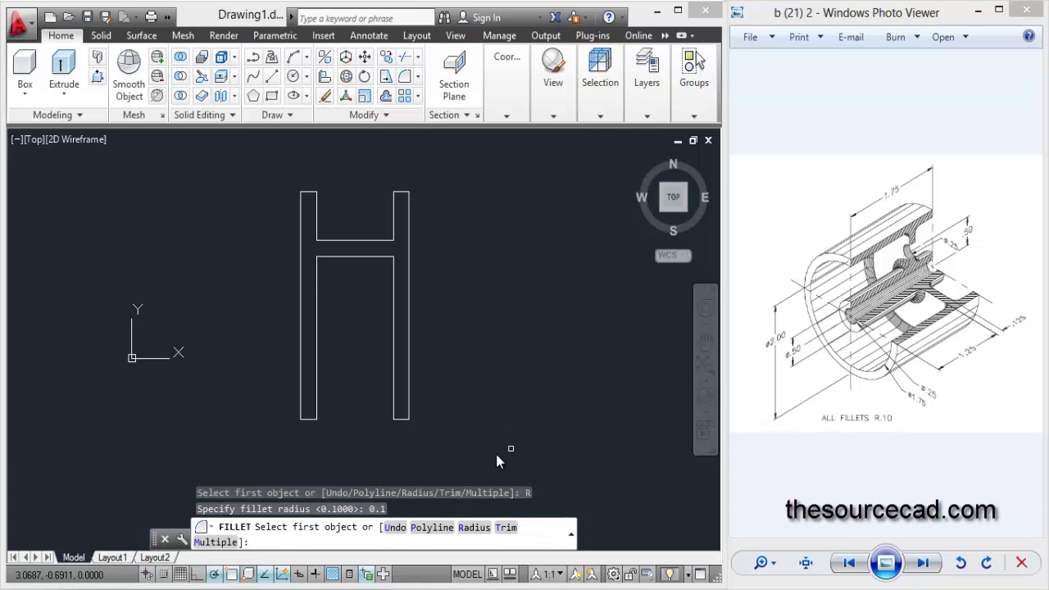
{"action": "left_click", "coordinate": [215, 542]}
{"action": "left_click", "coordinate": [316, 281]}
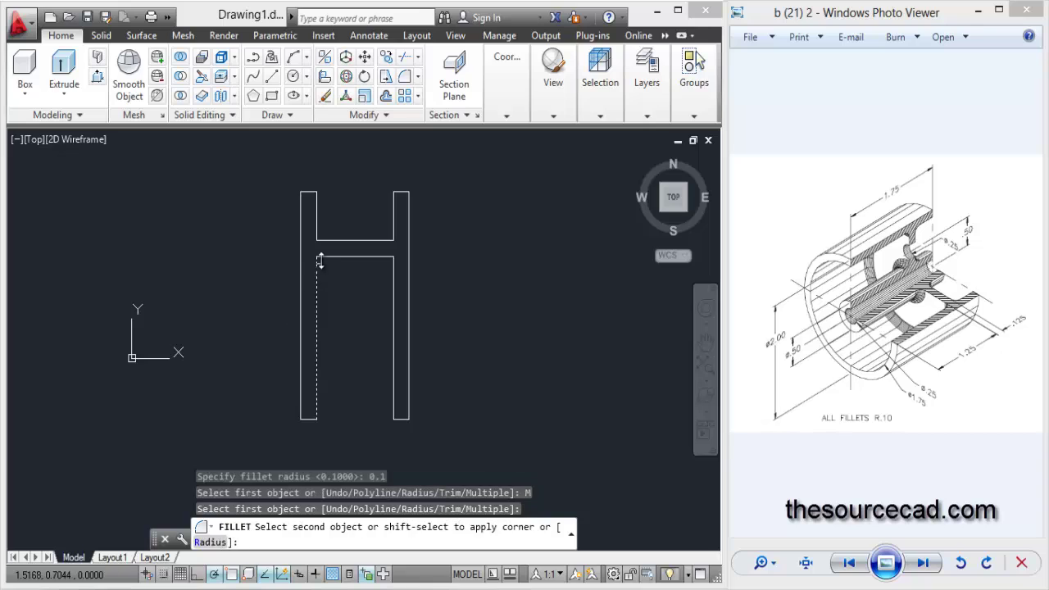
{"action": "left_click", "coordinate": [323, 258]}
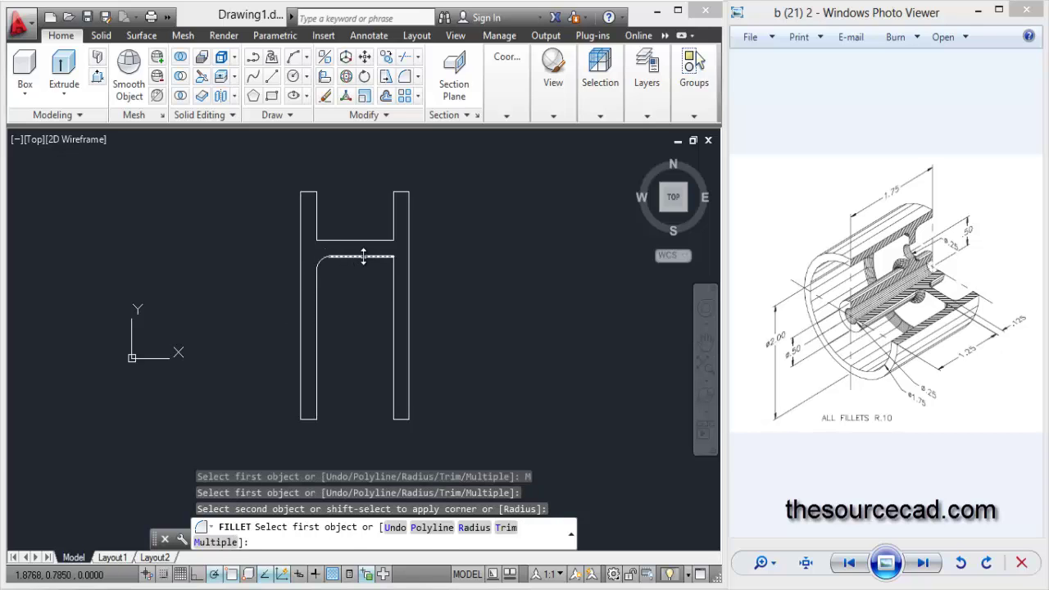
{"action": "left_click", "coordinate": [394, 277]}
{"action": "left_click", "coordinate": [387, 257]}
Step: Fillet the two inner corners above the web with the same 0.1 radius and finish the Fillet command
{"action": "left_click", "coordinate": [388, 238]}
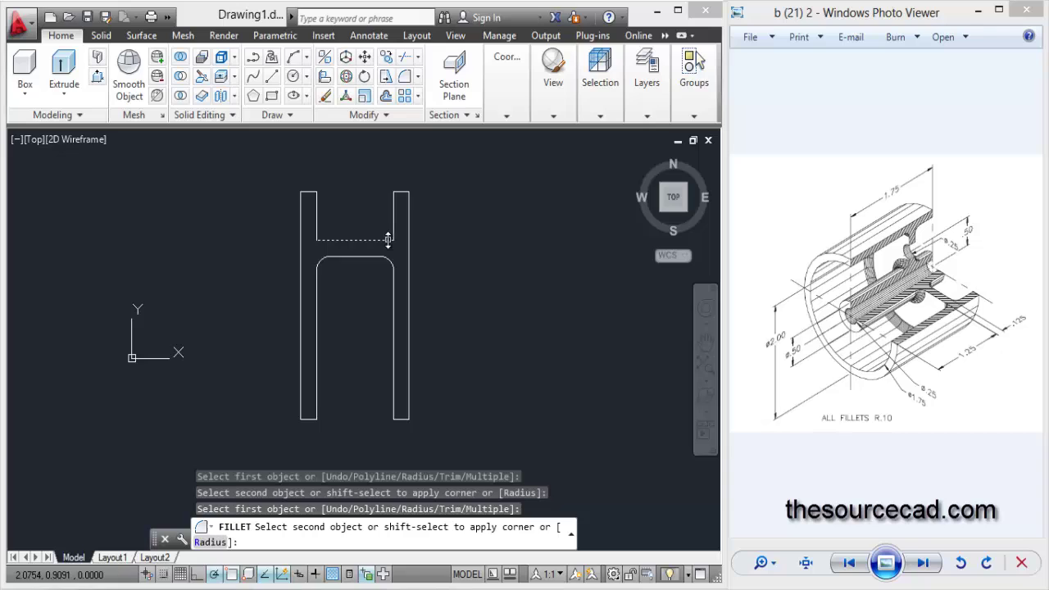
{"action": "left_click", "coordinate": [393, 221]}
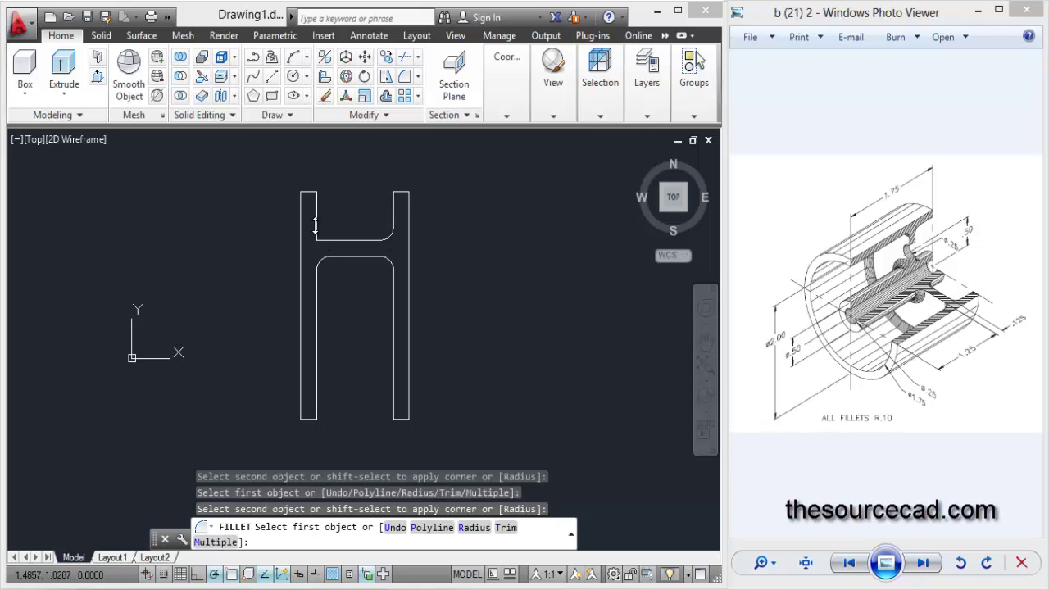
{"action": "left_click", "coordinate": [315, 226]}
{"action": "left_click", "coordinate": [329, 239]}
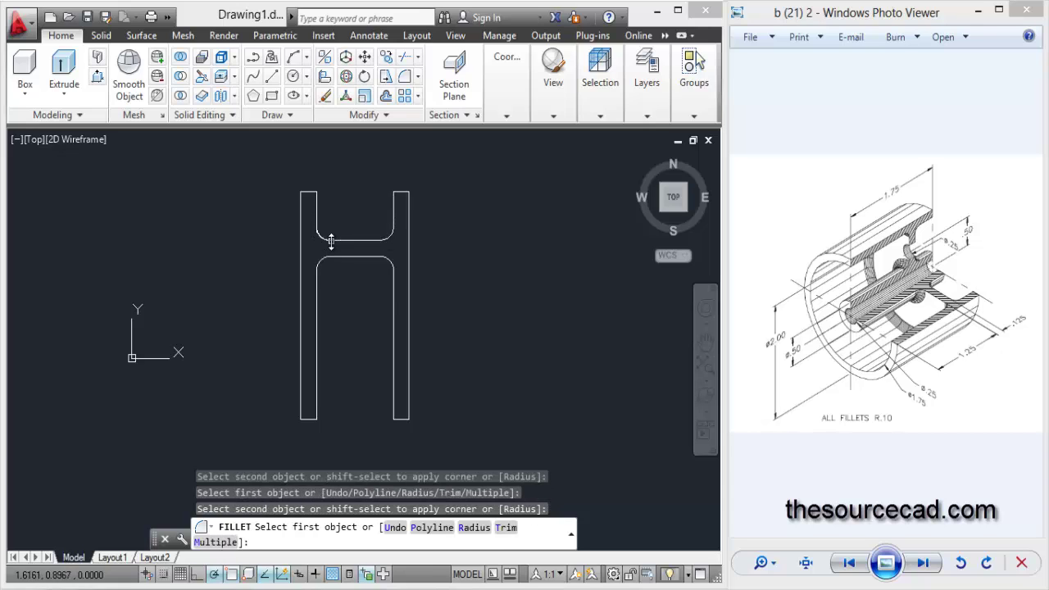
{"action": "right_click", "coordinate": [470, 217]}
{"action": "left_click", "coordinate": [506, 222]}
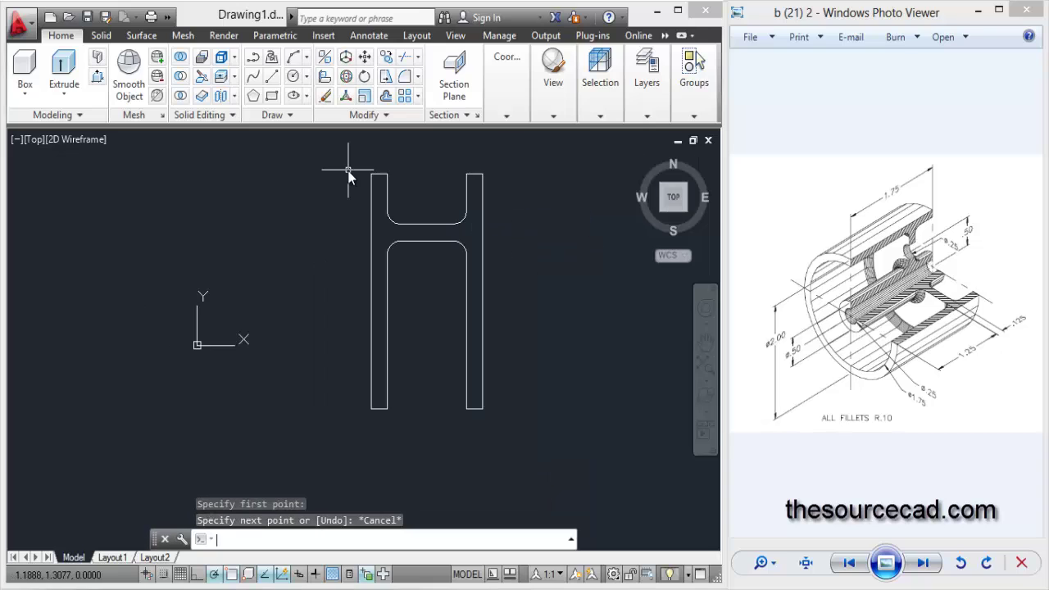
Step: Draw a vertical axis line downward from a point offset 0.125 to the left of the profile's upper-left corner
{"action": "left_click", "coordinate": [272, 76]}
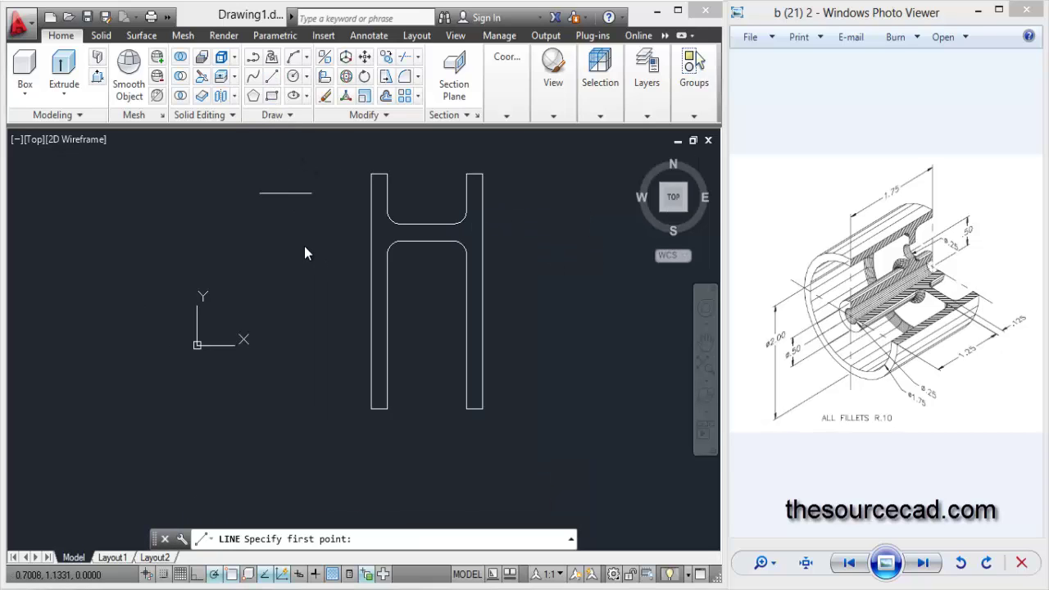
{"action": "right_click", "coordinate": [320, 221], "text": "shift"}
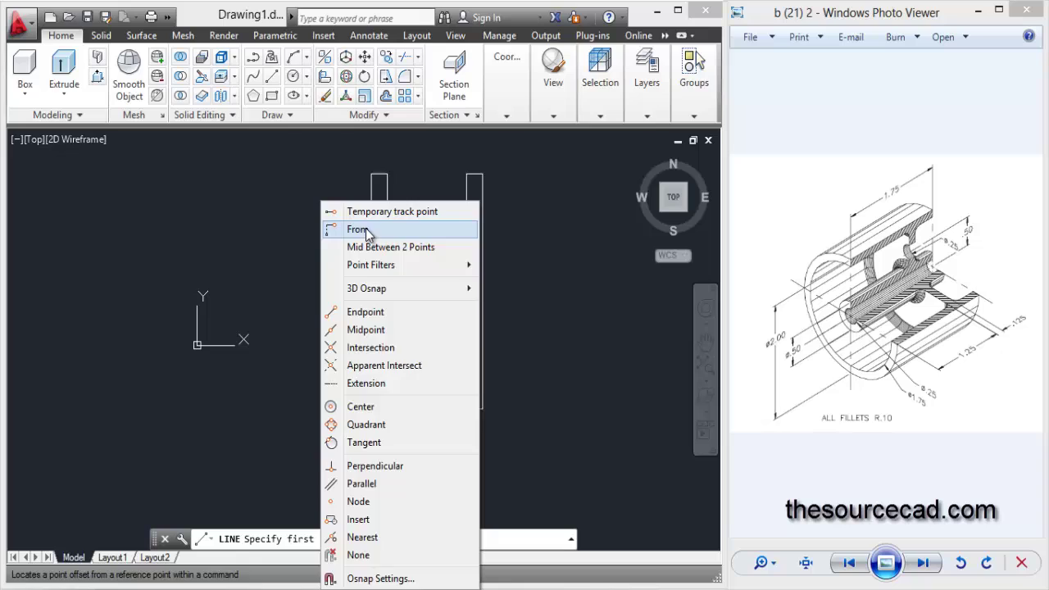
{"action": "left_click", "coordinate": [336, 227]}
{"action": "left_click", "coordinate": [369, 172]}
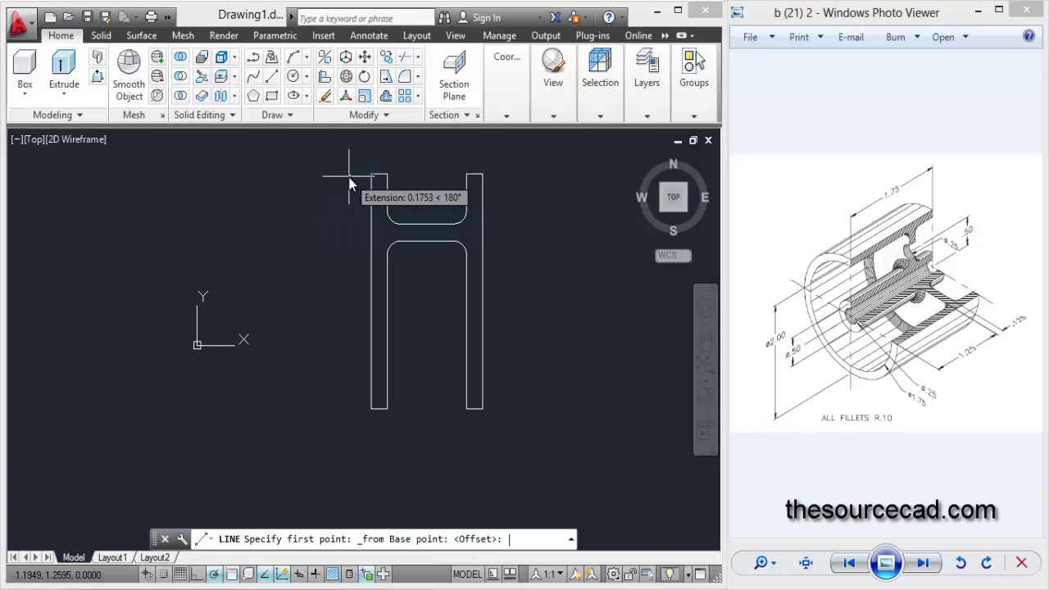
{"action": "type", "text": "0.125"}
{"action": "key", "text": "Return"}
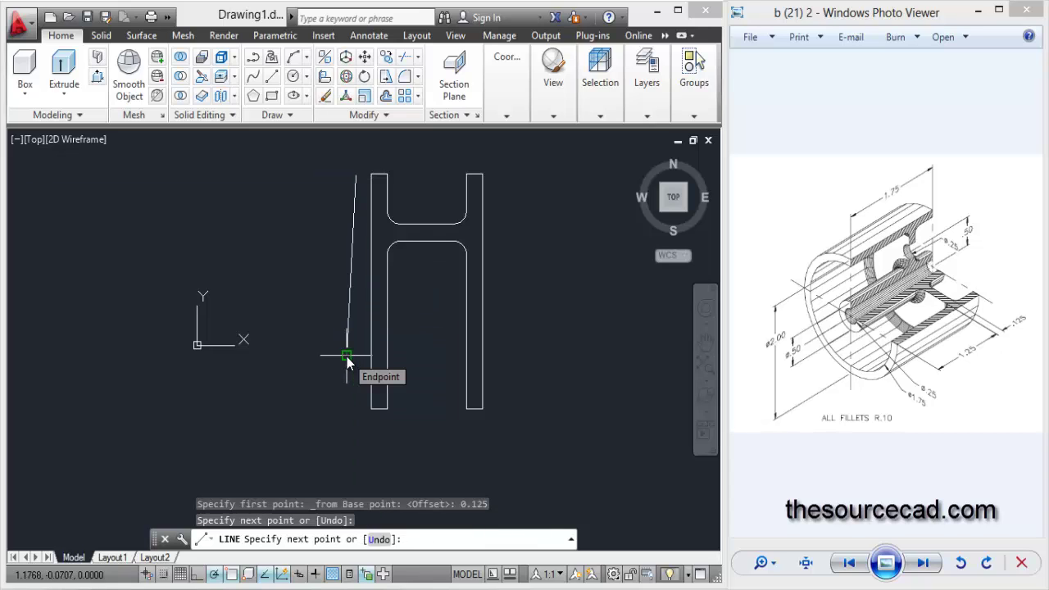
{"action": "key", "text": "ctrl+z"}
{"action": "left_click", "coordinate": [355, 366]}
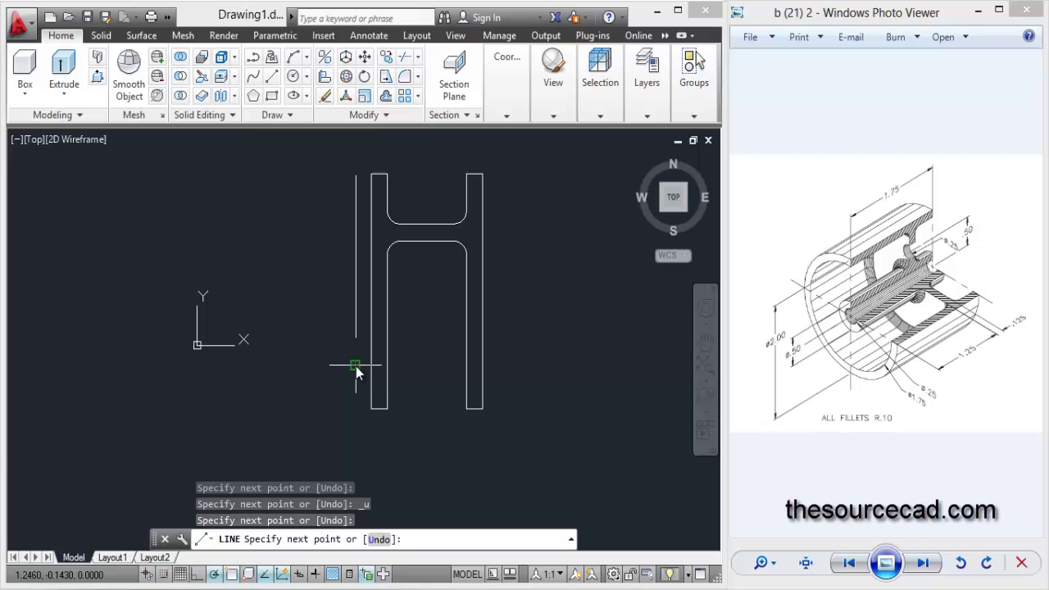
Step: Finish the axis line and revolve the closed wheel profile 270 degrees about it, using the Object option for the axis
{"action": "key", "text": "Return"}
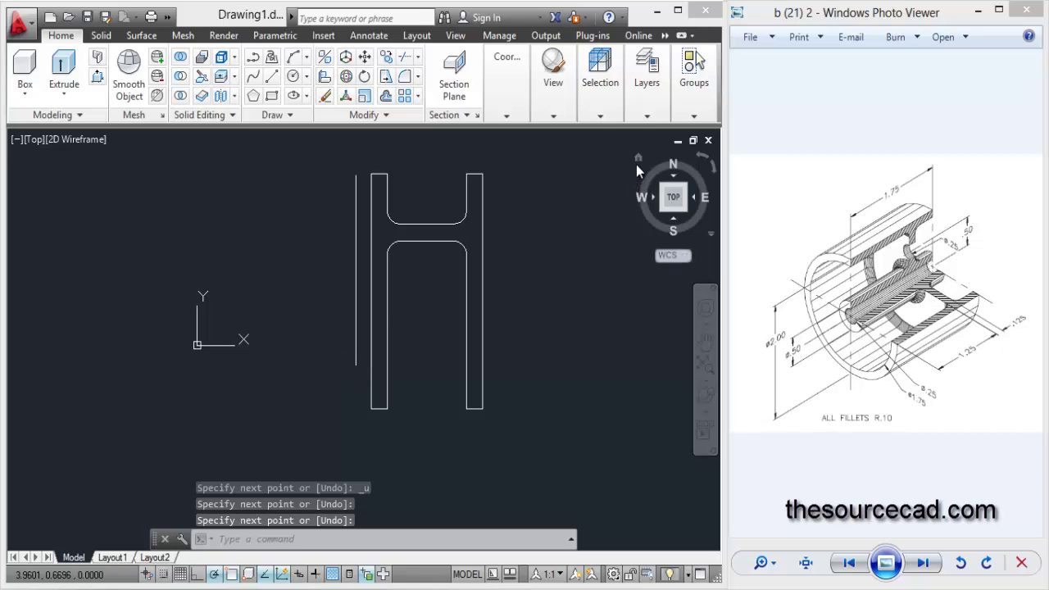
{"action": "mouse_move", "coordinate": [673, 196]}
{"action": "left_mouse_down"}
{"action": "mouse_move", "coordinate": [639, 219]}
{"action": "mouse_move", "coordinate": [481, 273]}
{"action": "left_mouse_up"}
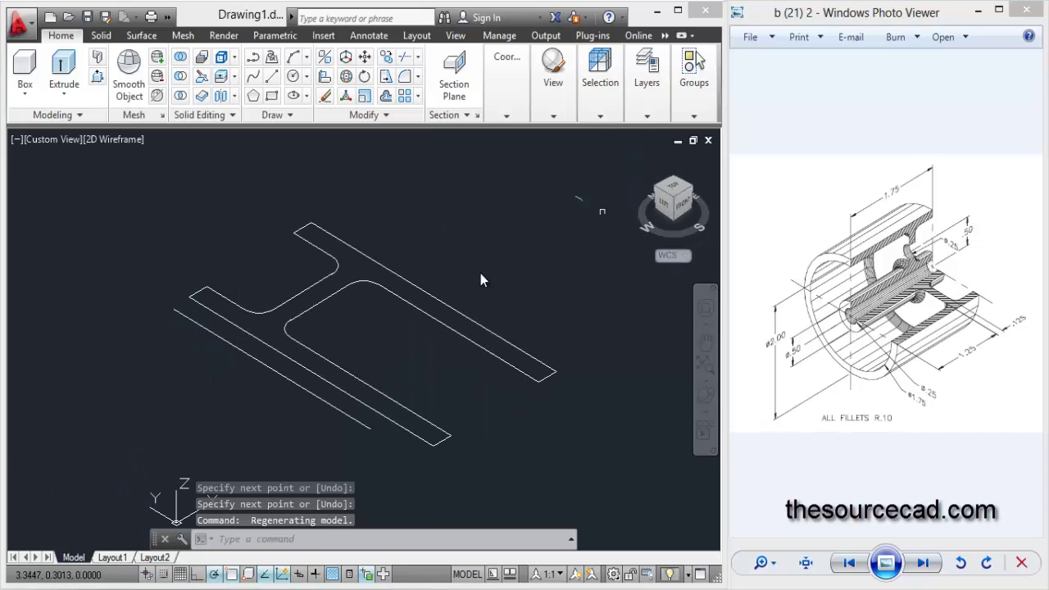
{"action": "left_click", "coordinate": [64, 93]}
{"action": "left_click", "coordinate": [83, 188]}
{"action": "left_click", "coordinate": [391, 312]}
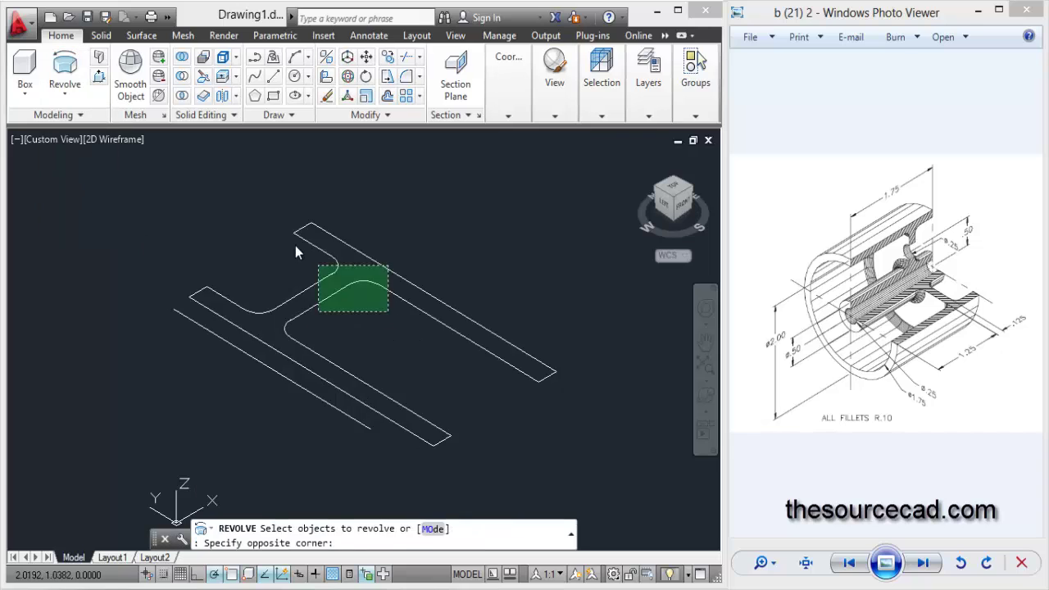
{"action": "left_click", "coordinate": [311, 255]}
{"action": "right_click", "coordinate": [366, 168]}
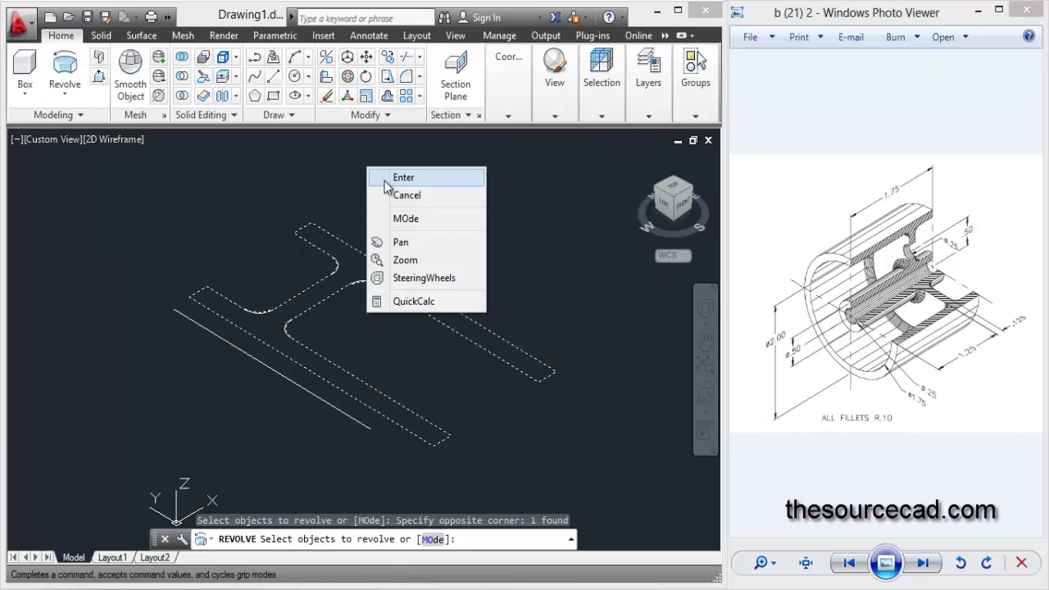
{"action": "left_click", "coordinate": [385, 177]}
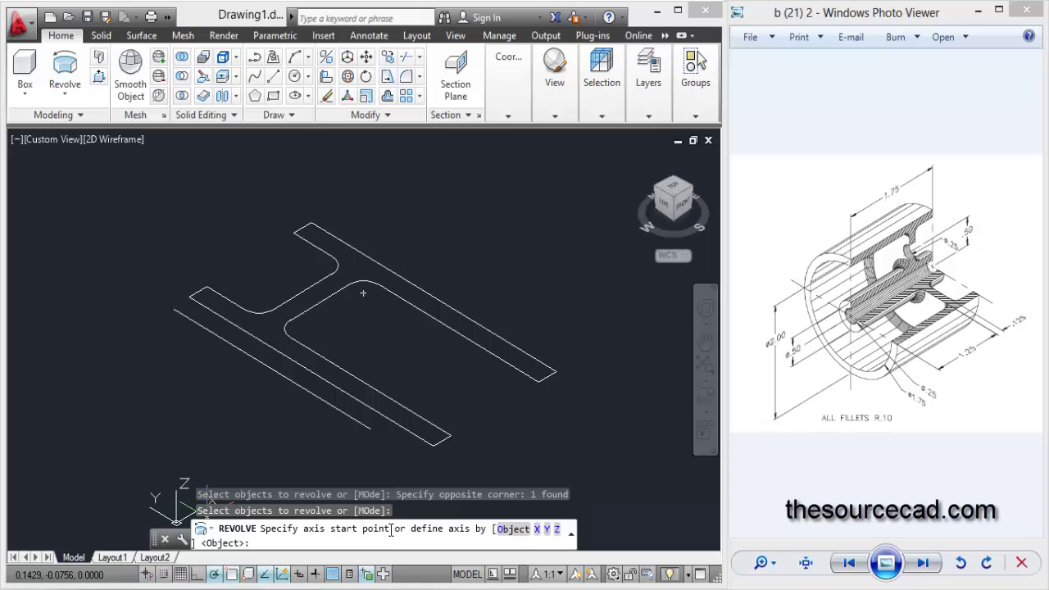
{"action": "key", "text": "Return"}
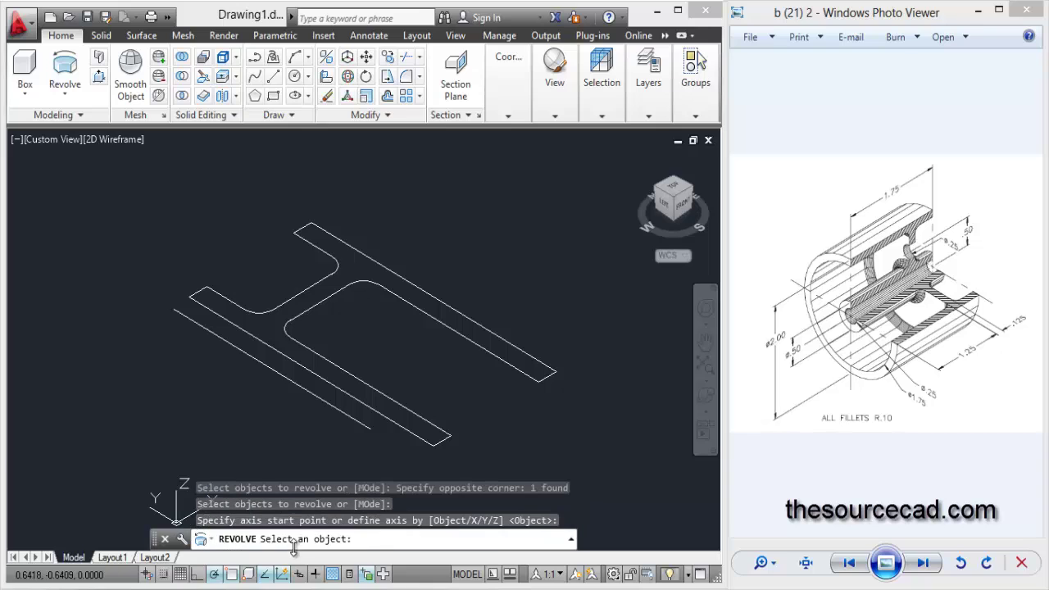
{"action": "left_click", "coordinate": [298, 386]}
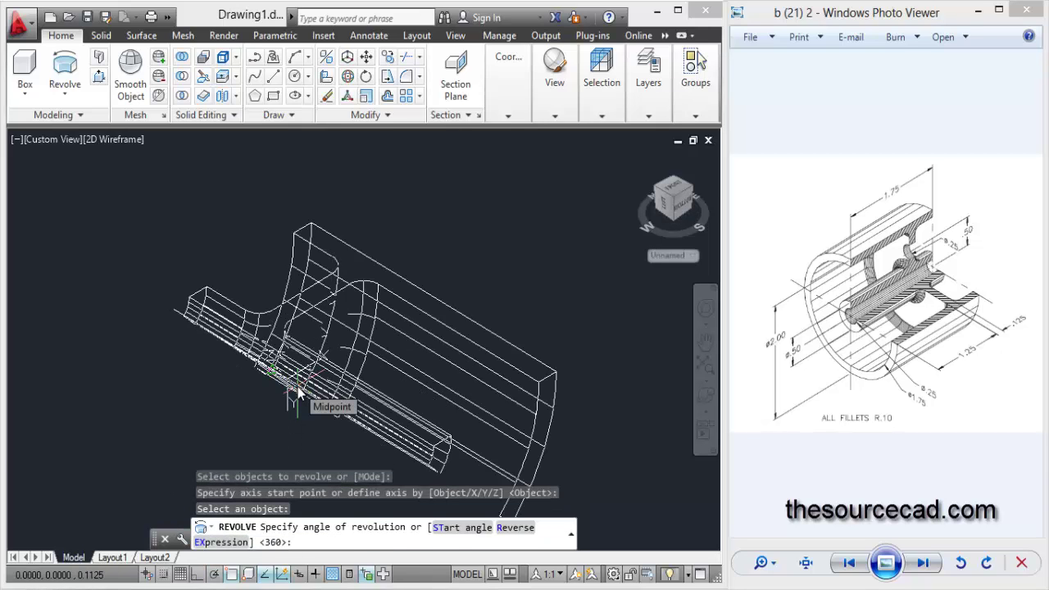
{"action": "type", "text": "270"}
{"action": "key", "text": "Return"}
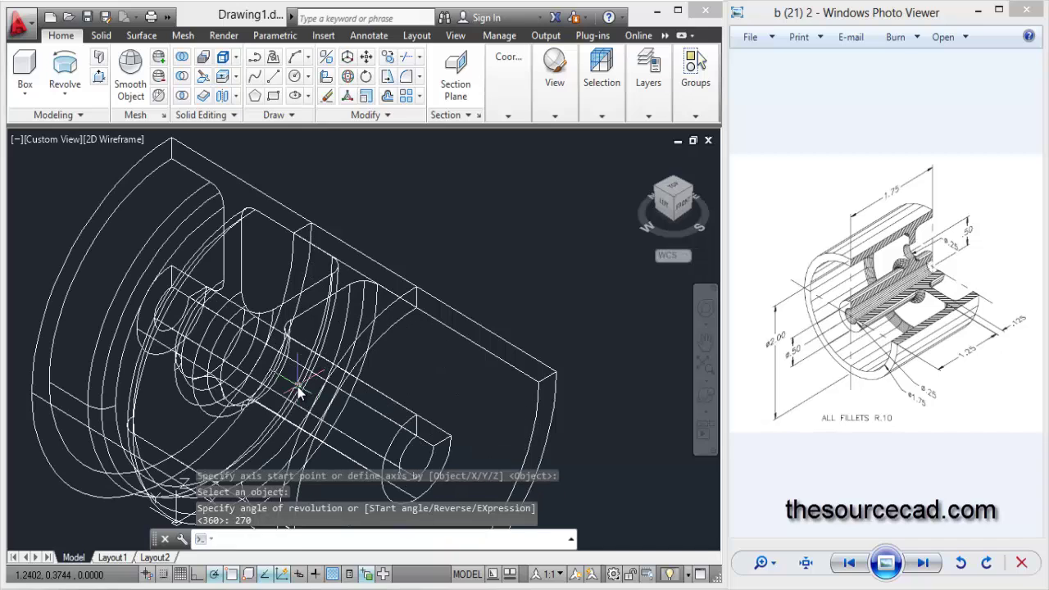
Step: Display the revolved wheel in the Shaded visual style and orbit it to show the open quarter section
{"action": "scroll", "coordinate": [457, 227], "scroll_direction": "down", "scroll_amount": 2}
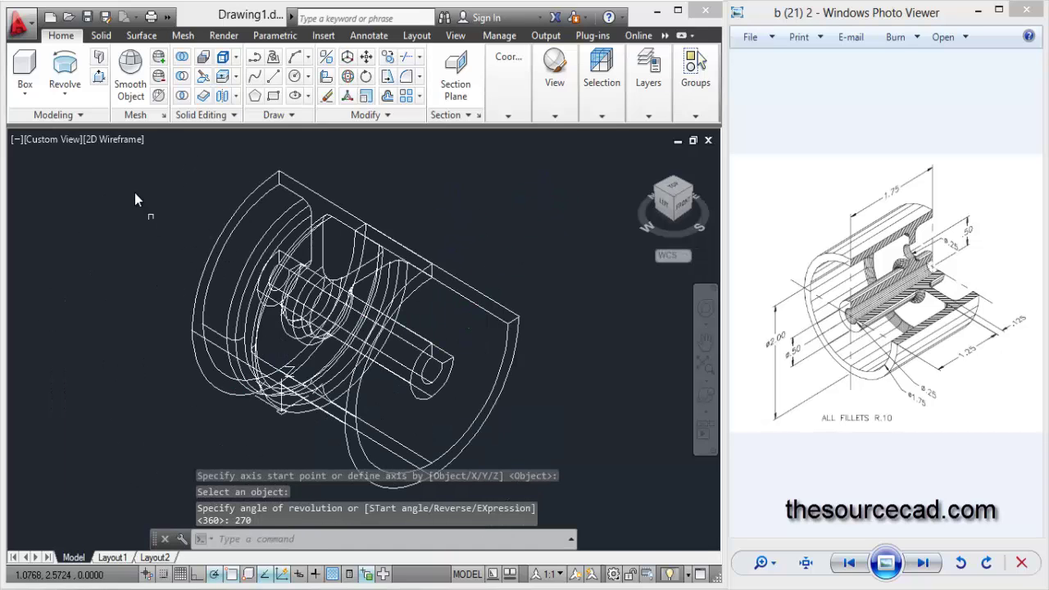
{"action": "left_click", "coordinate": [125, 139]}
{"action": "left_click", "coordinate": [171, 251]}
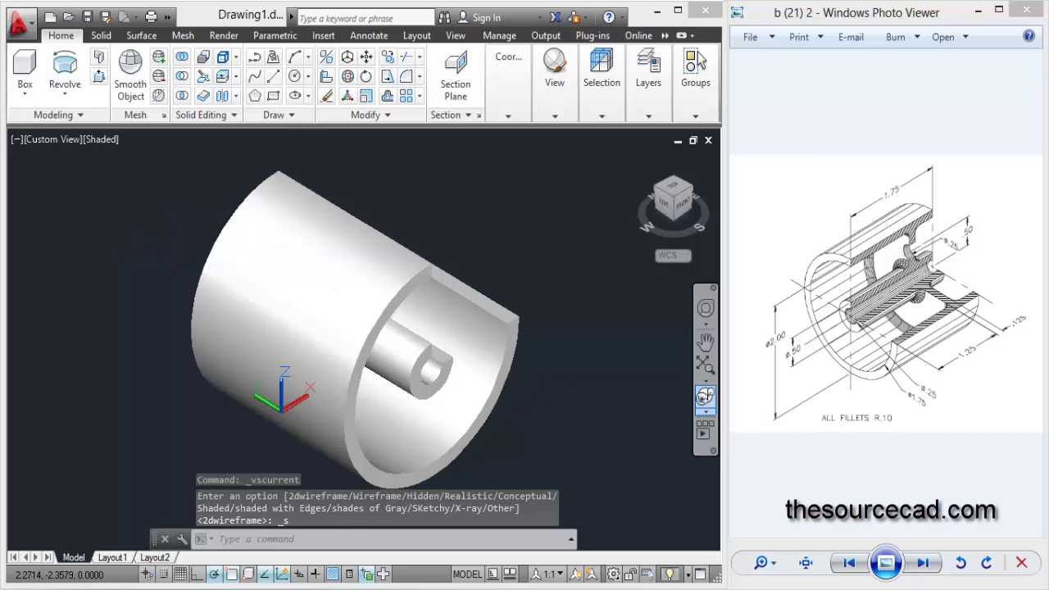
{"action": "left_click", "coordinate": [705, 397]}
{"action": "mouse_move", "coordinate": [338, 252]}
{"action": "left_mouse_down"}
{"action": "mouse_move", "coordinate": [185, 367]}
{"action": "mouse_move", "coordinate": [473, 379]}
{"action": "mouse_move", "coordinate": [374, 346]}
{"action": "mouse_move", "coordinate": [513, 274]}
{"action": "mouse_move", "coordinate": [475, 263]}
{"action": "mouse_move", "coordinate": [412, 285]}
{"action": "mouse_move", "coordinate": [358, 330]}
{"action": "mouse_move", "coordinate": [394, 346]}
{"action": "mouse_move", "coordinate": [437, 314]}
{"action": "mouse_move", "coordinate": [508, 220]}
{"action": "left_mouse_up"}
{"action": "right_click", "coordinate": [516, 209]}
{"action": "left_click", "coordinate": [531, 217]}
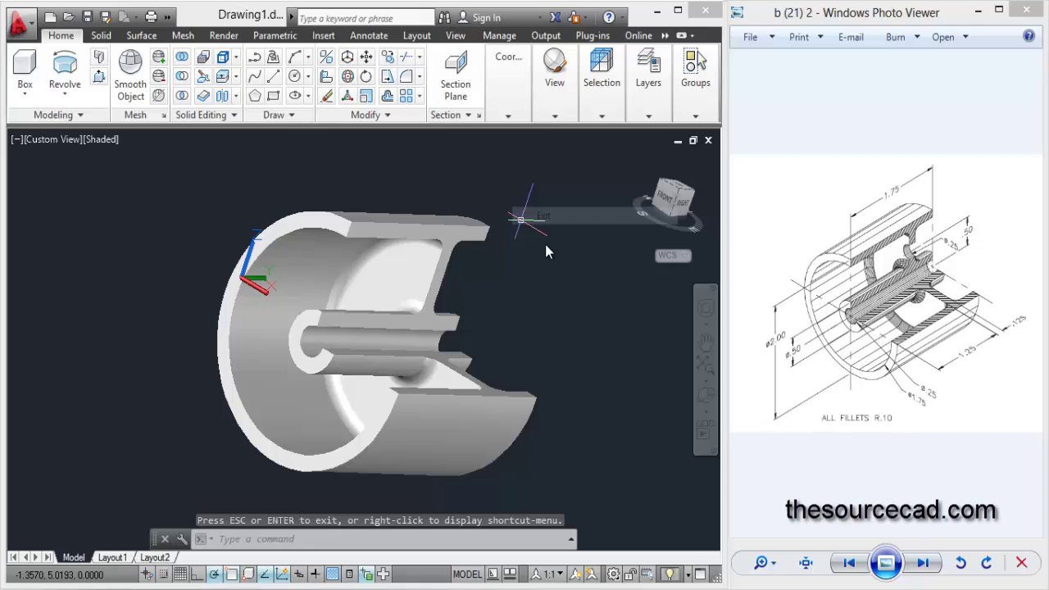
Step: Switch to the front view of the wheel and align the UCS with the current view
{"action": "left_click", "coordinate": [666, 212]}
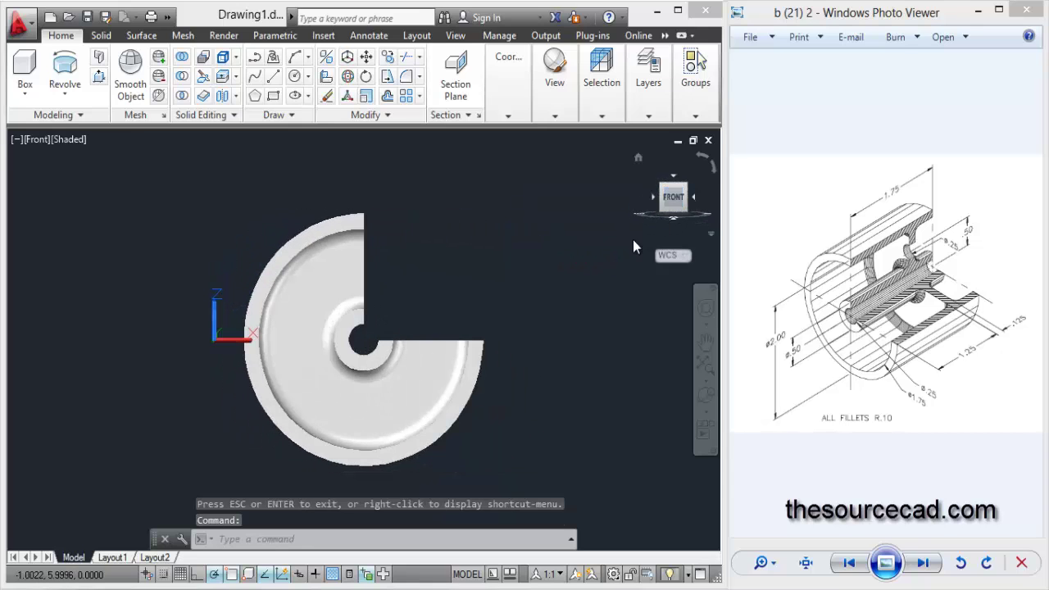
{"action": "left_click", "coordinate": [296, 76]}
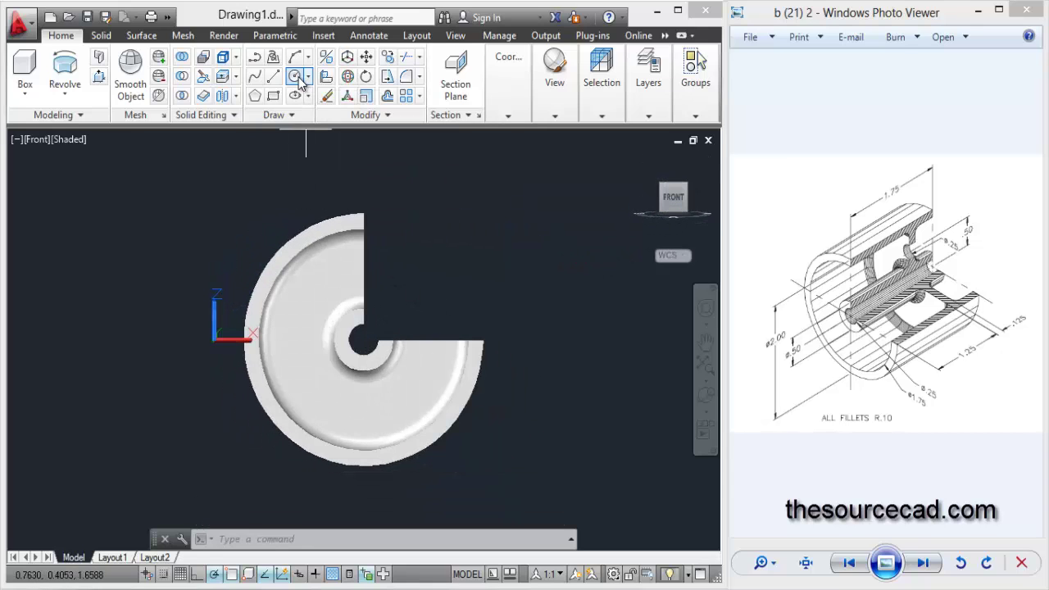
{"action": "left_click", "coordinate": [504, 109]}
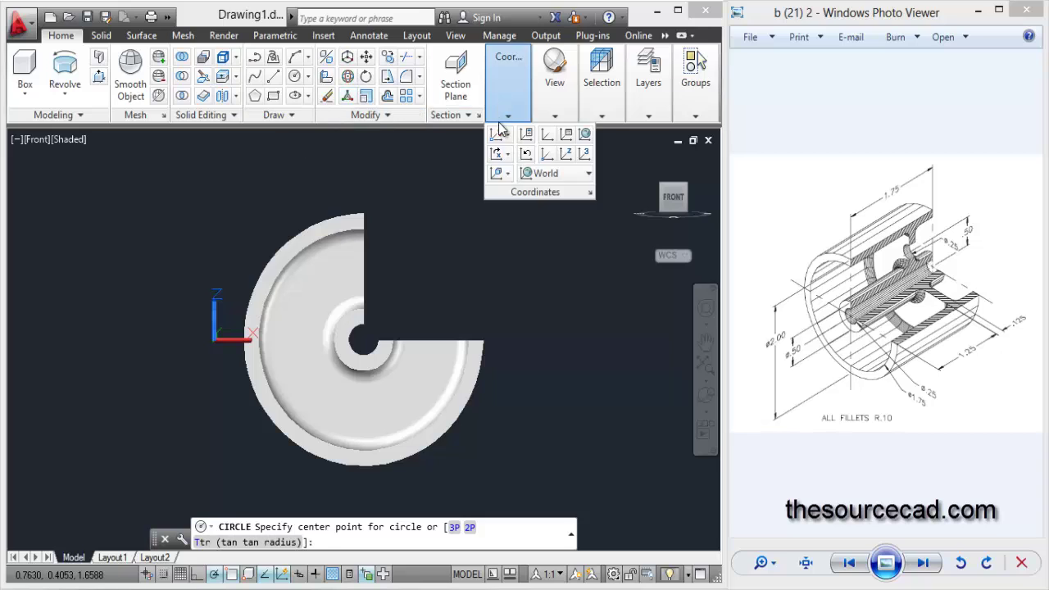
{"action": "left_click", "coordinate": [504, 174]}
{"action": "left_click", "coordinate": [502, 201]}
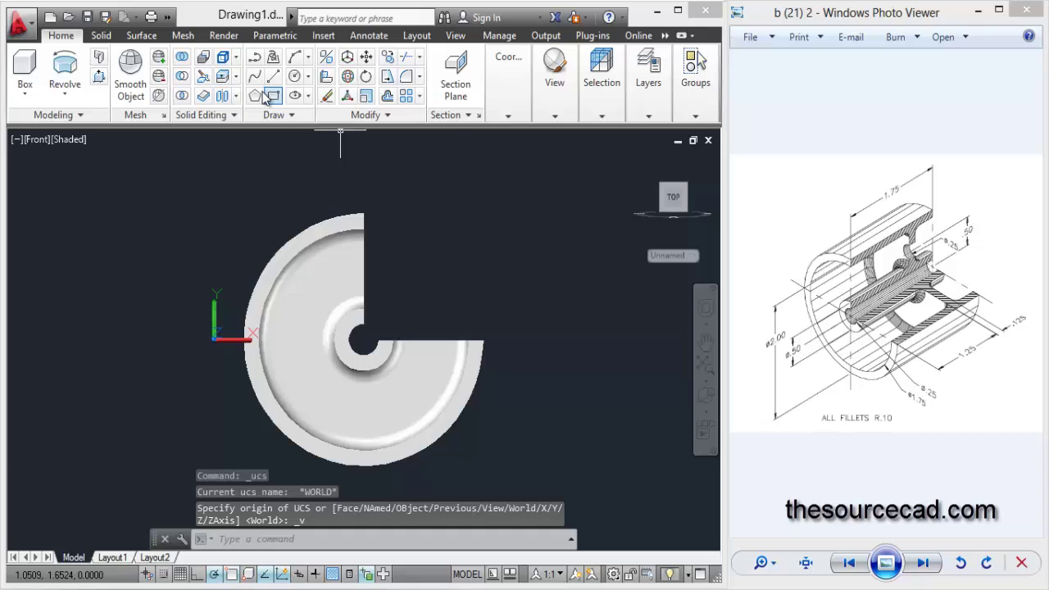
Step: Draw a circle of diameter 0.25 centred 0.5 straight above the hub centre, using the From snap
{"action": "left_click", "coordinate": [295, 77]}
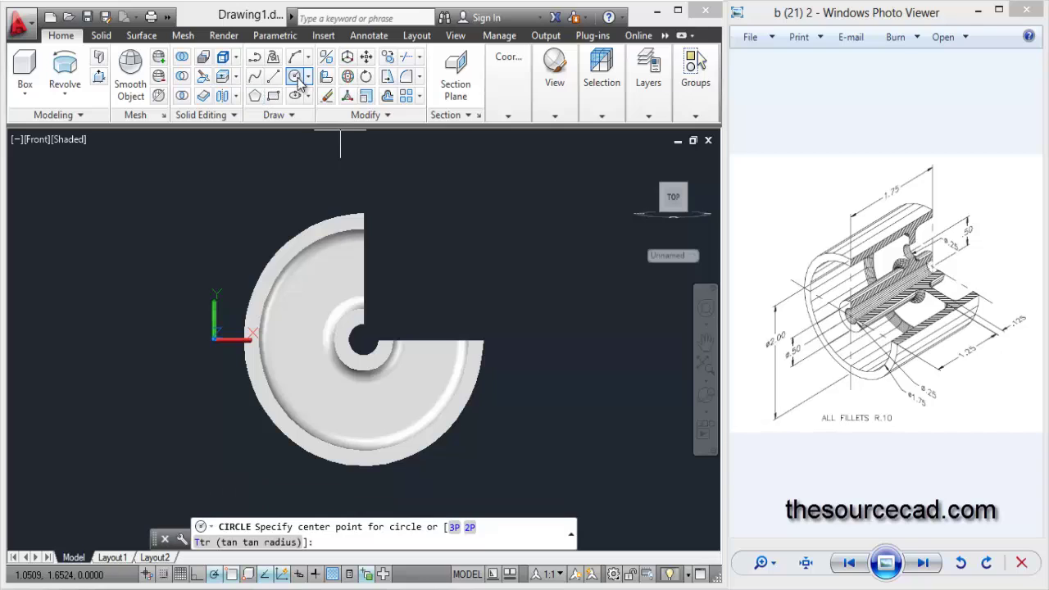
{"action": "right_click", "coordinate": [357, 346], "text": "shift"}
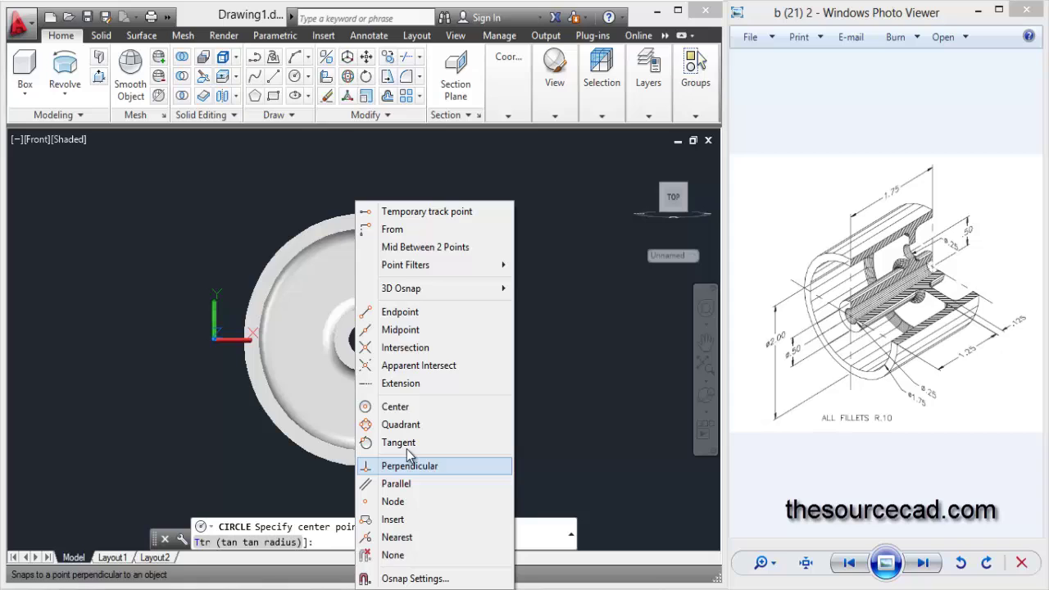
{"action": "left_click", "coordinate": [410, 229]}
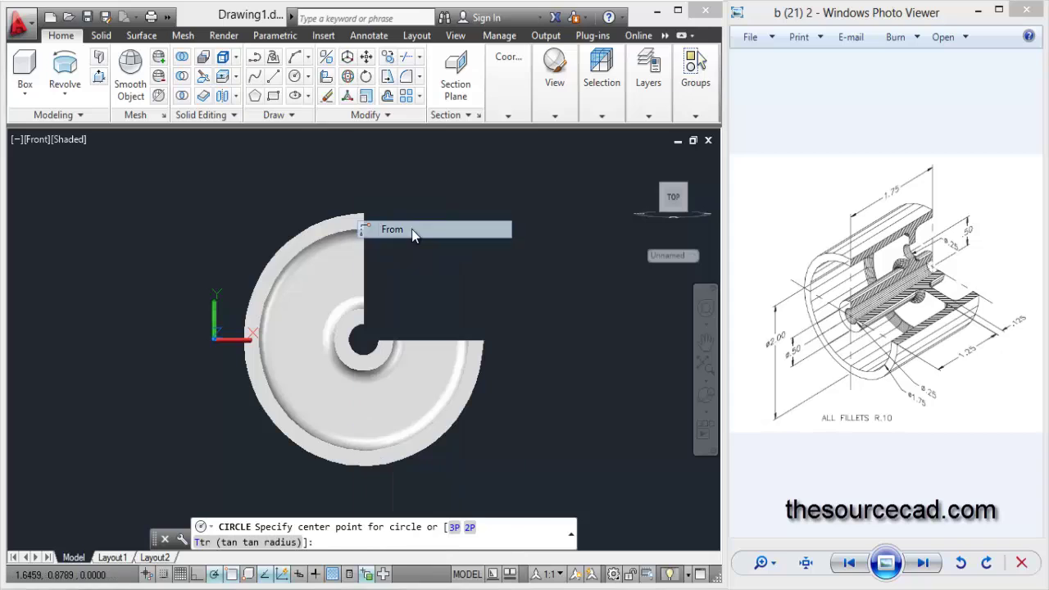
{"action": "left_click", "coordinate": [364, 344]}
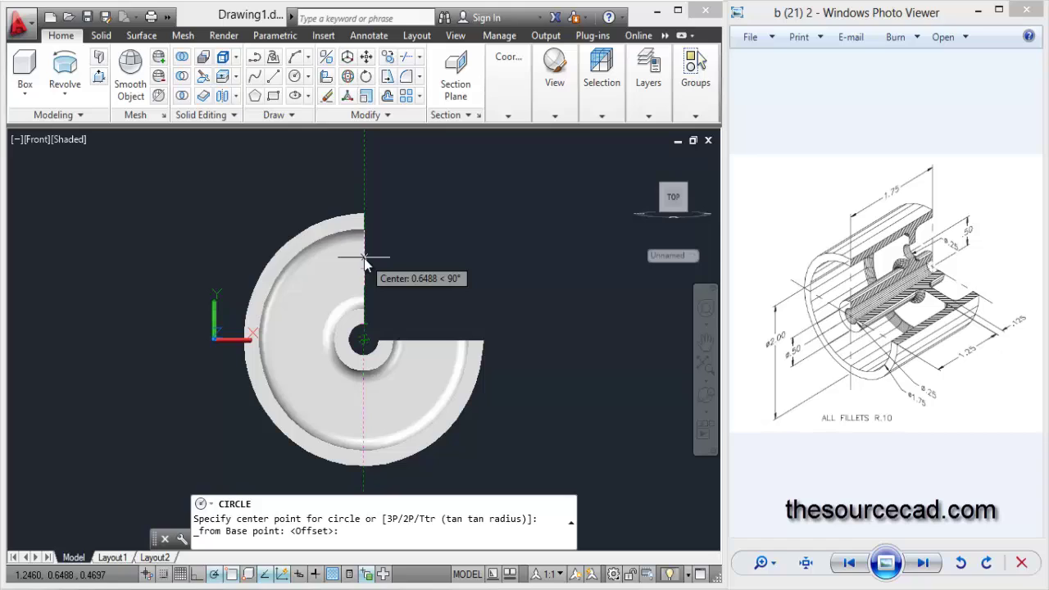
{"action": "type", "text": "0.5"}
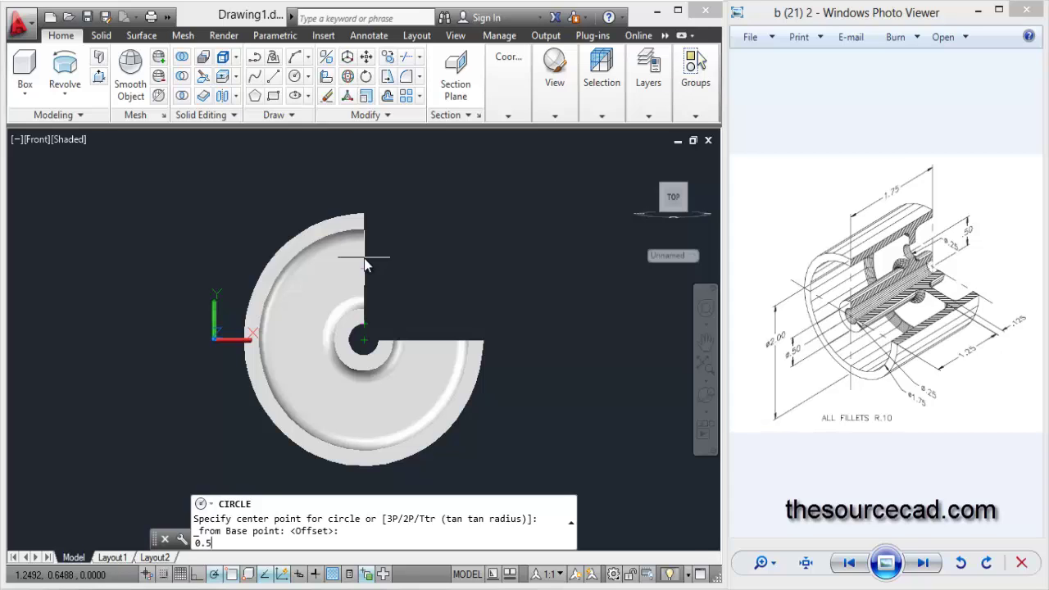
{"action": "key", "text": "Return"}
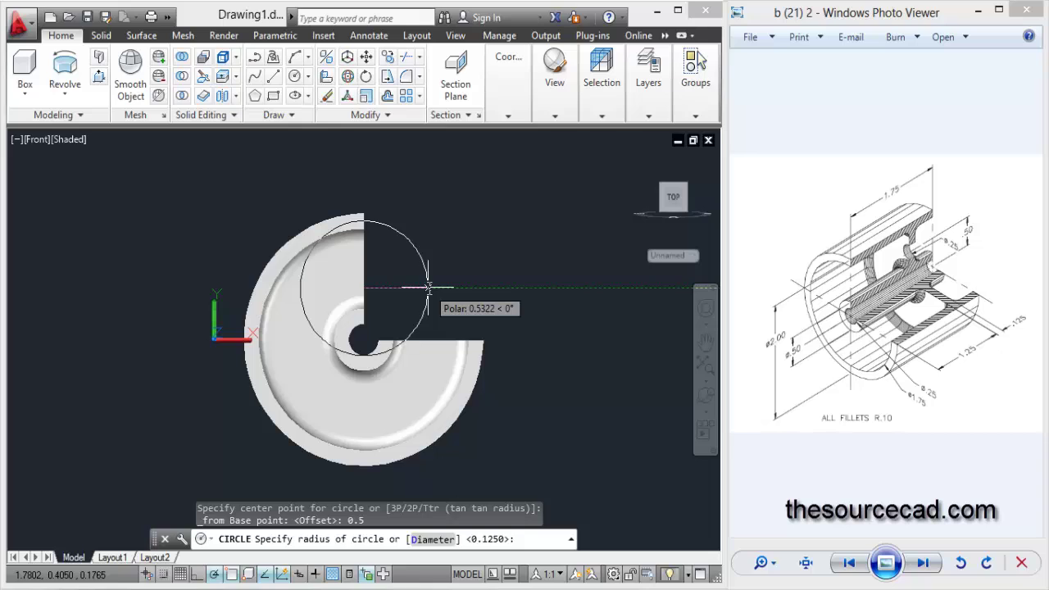
{"action": "type", "text": "d"}
{"action": "key", "text": "Return"}
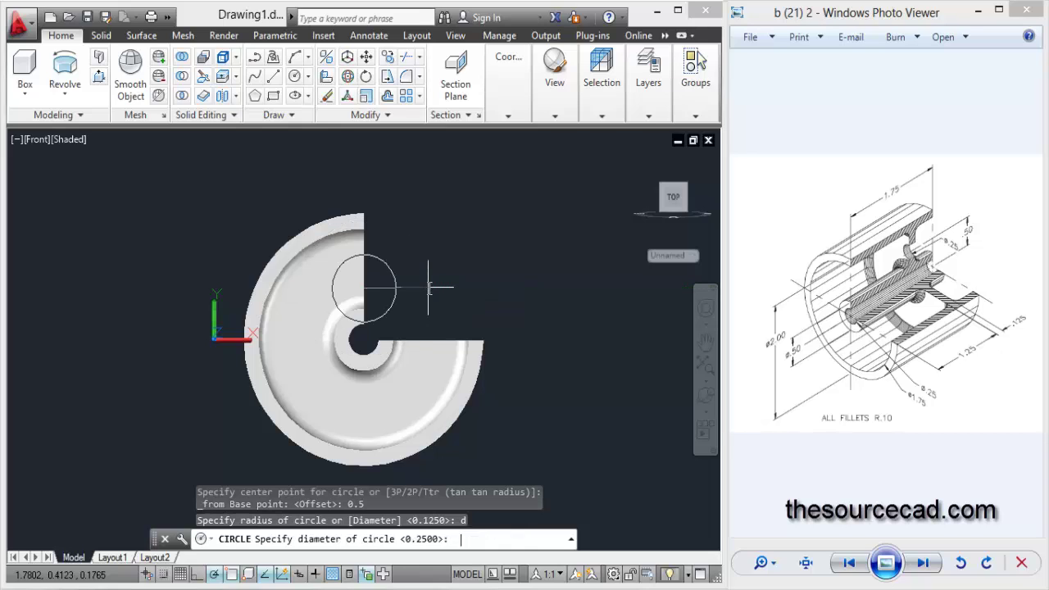
{"action": "type", "text": "0.25"}
{"action": "key", "text": "Return"}
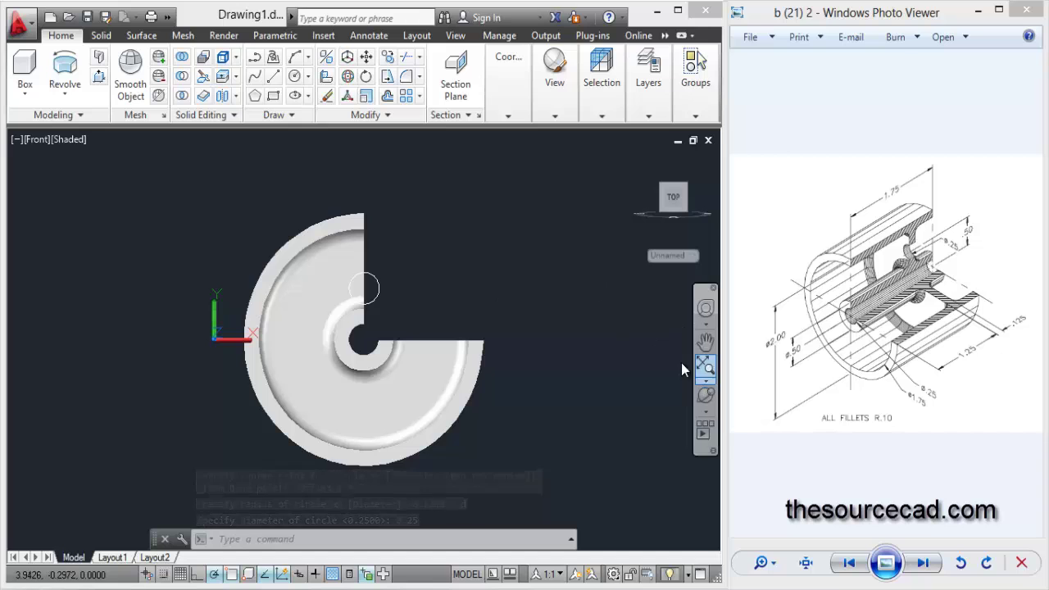
Step: Extrude the small circle parallel to the hub into a cylinder that passes completely through the web
{"action": "left_click", "coordinate": [639, 159]}
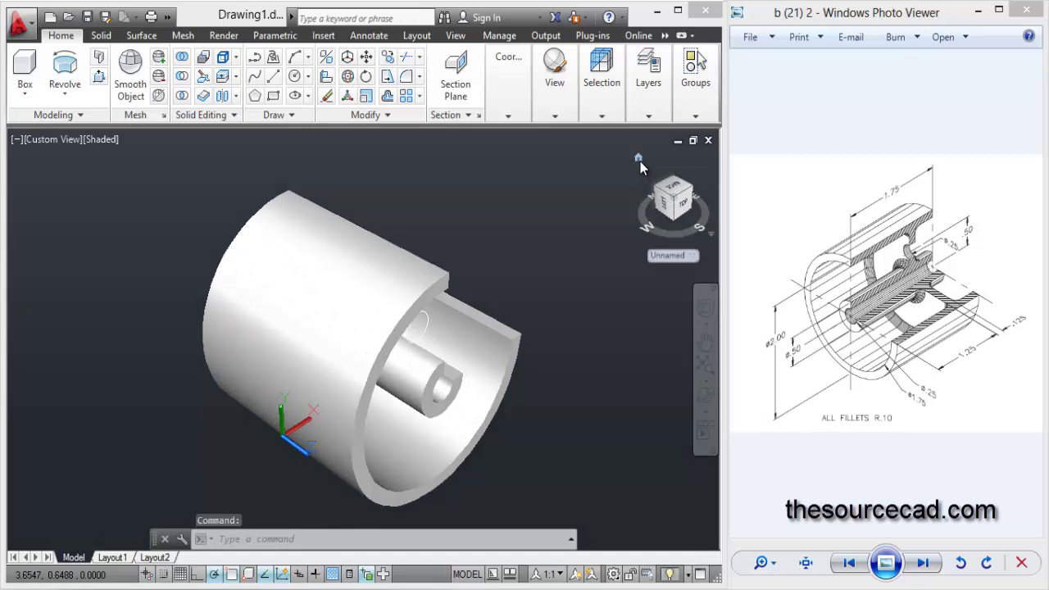
{"action": "left_click", "coordinate": [696, 398]}
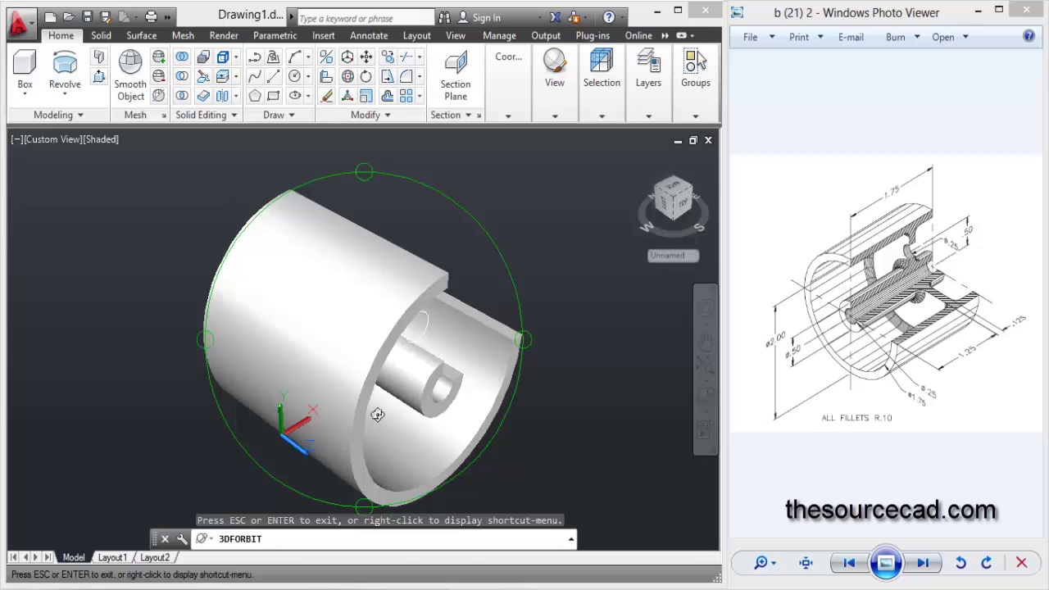
{"action": "left_click_drag", "start_coordinate": [491, 344], "coordinate": [319, 190]}
{"action": "left_click_drag", "start_coordinate": [463, 434], "coordinate": [381, 467]}
{"action": "right_click", "coordinate": [521, 177]}
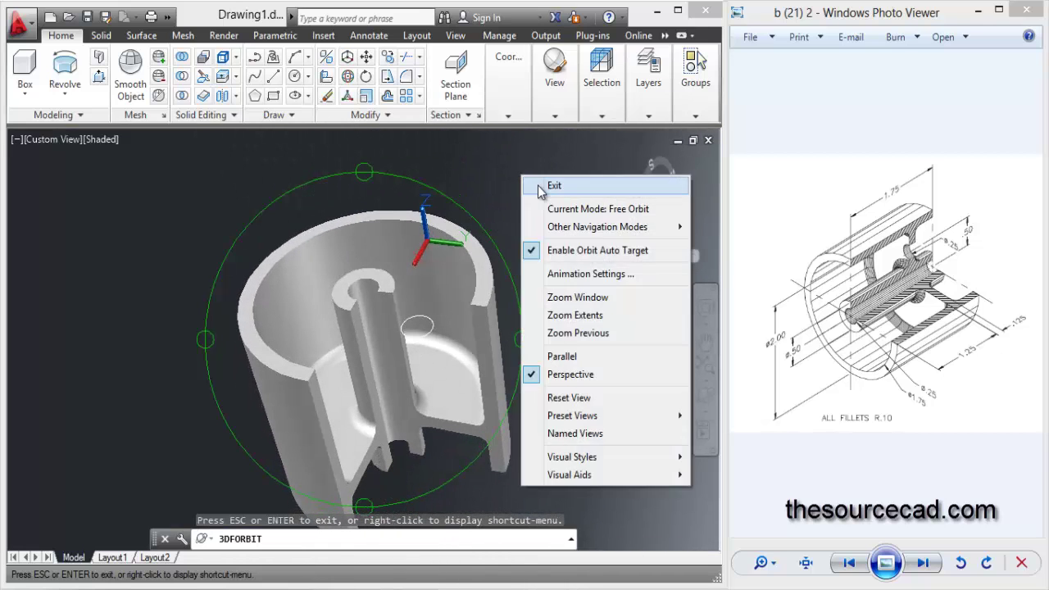
{"action": "left_click", "coordinate": [542, 182]}
{"action": "left_click", "coordinate": [81, 97]}
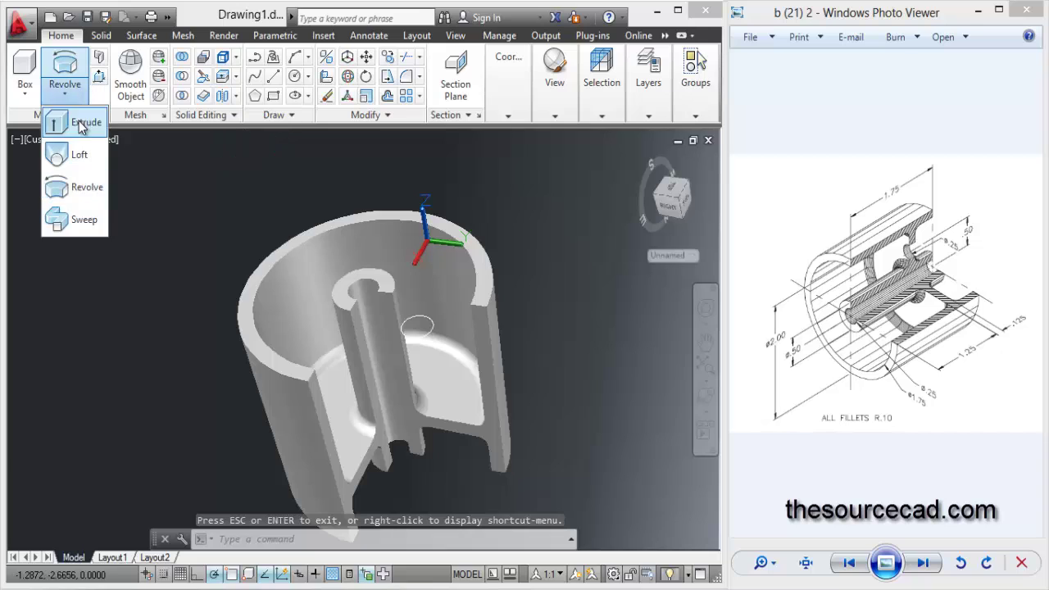
{"action": "left_click", "coordinate": [50, 122]}
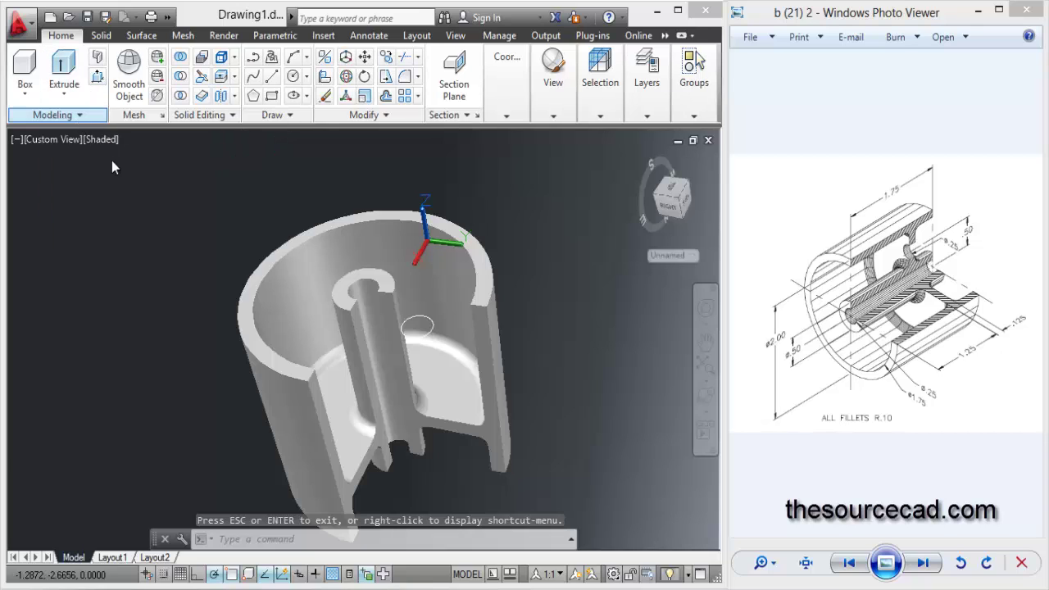
{"action": "left_click", "coordinate": [416, 325]}
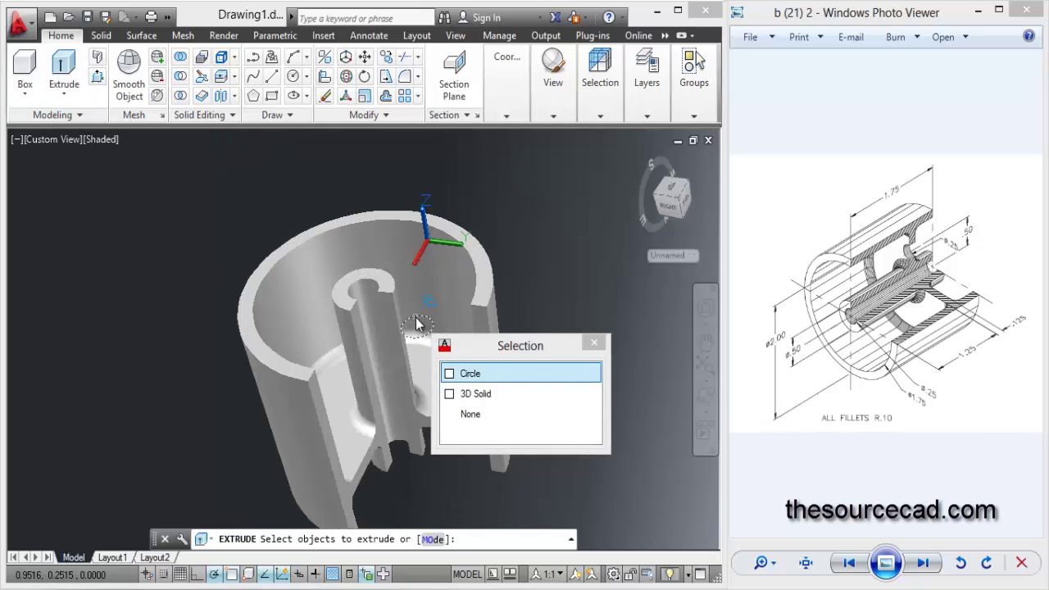
{"action": "left_click", "coordinate": [477, 373]}
{"action": "key", "text": "Return"}
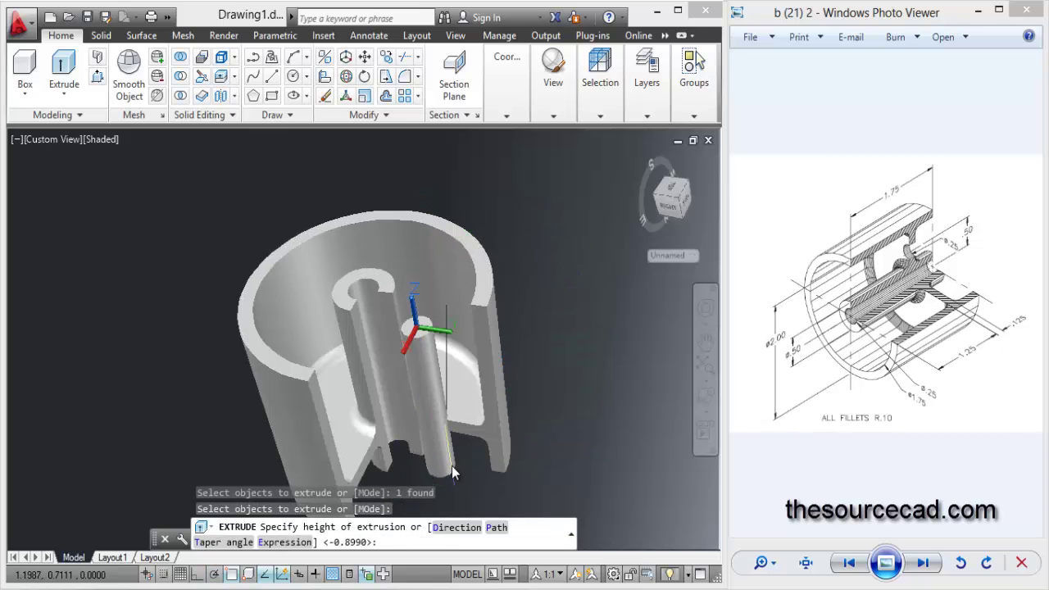
{"action": "left_click", "coordinate": [455, 477]}
Step: Subtract the extruded cylinder from the wheel solid to cut the hole in the web
{"action": "middle_click_drag", "start_coordinate": [574, 330], "coordinate": [528, 261]}
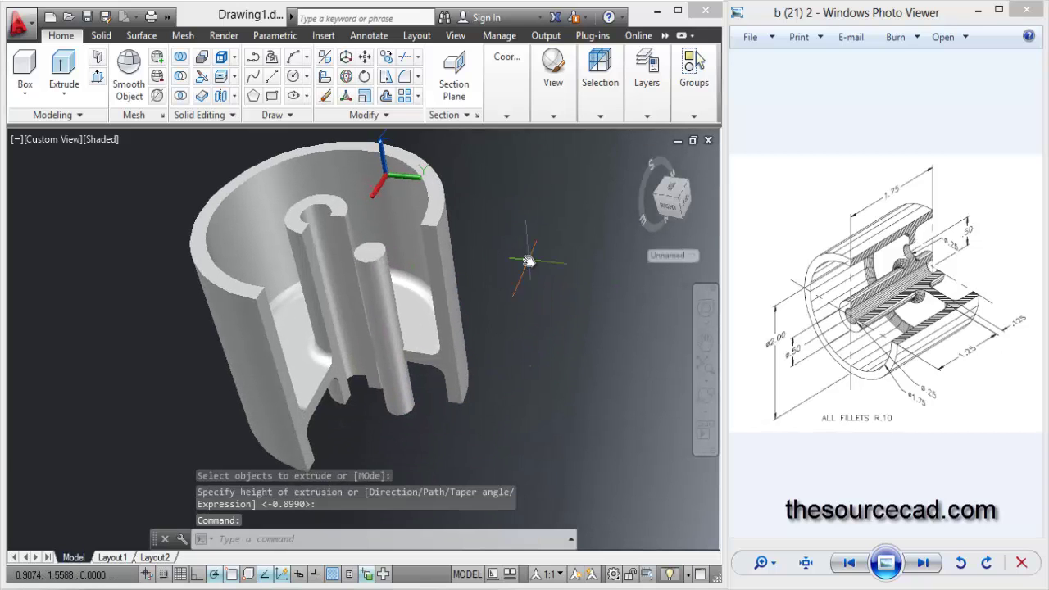
{"action": "left_click", "coordinate": [180, 76]}
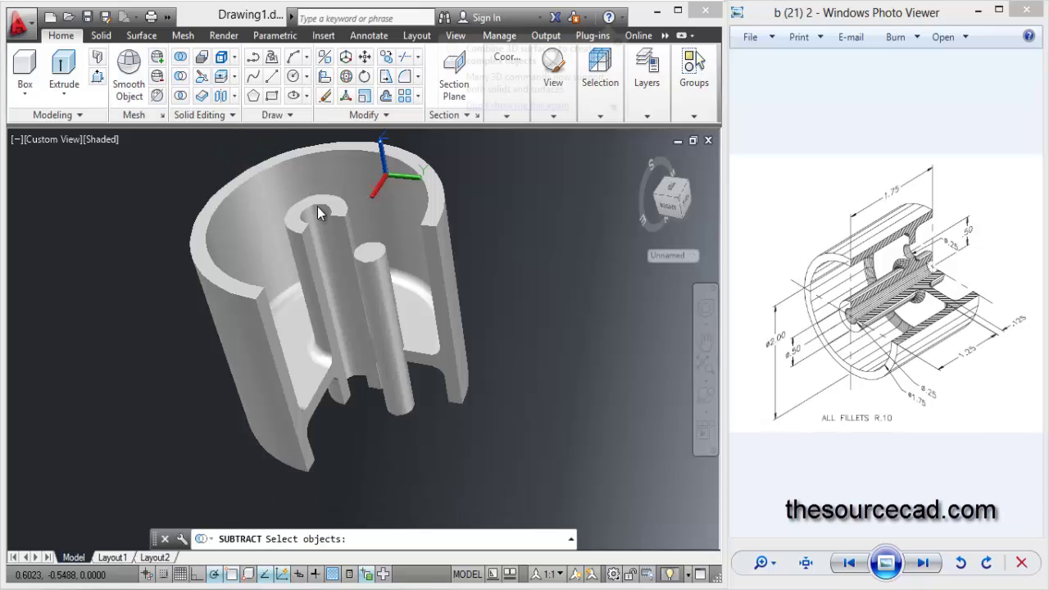
{"action": "left_click", "coordinate": [349, 301]}
{"action": "key", "text": "Return"}
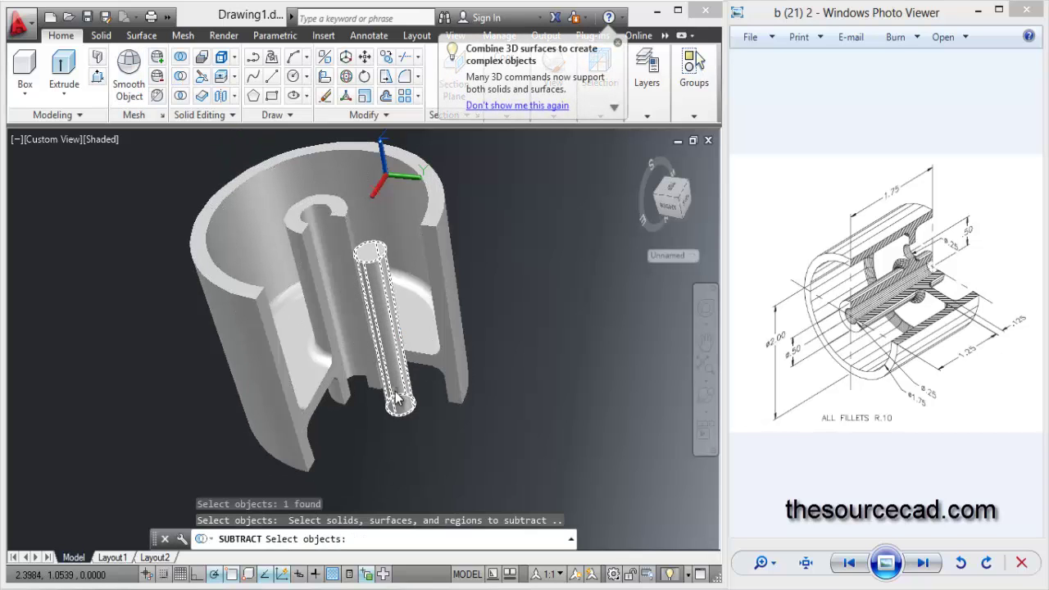
{"action": "left_click", "coordinate": [394, 360]}
{"action": "key", "text": "Return"}
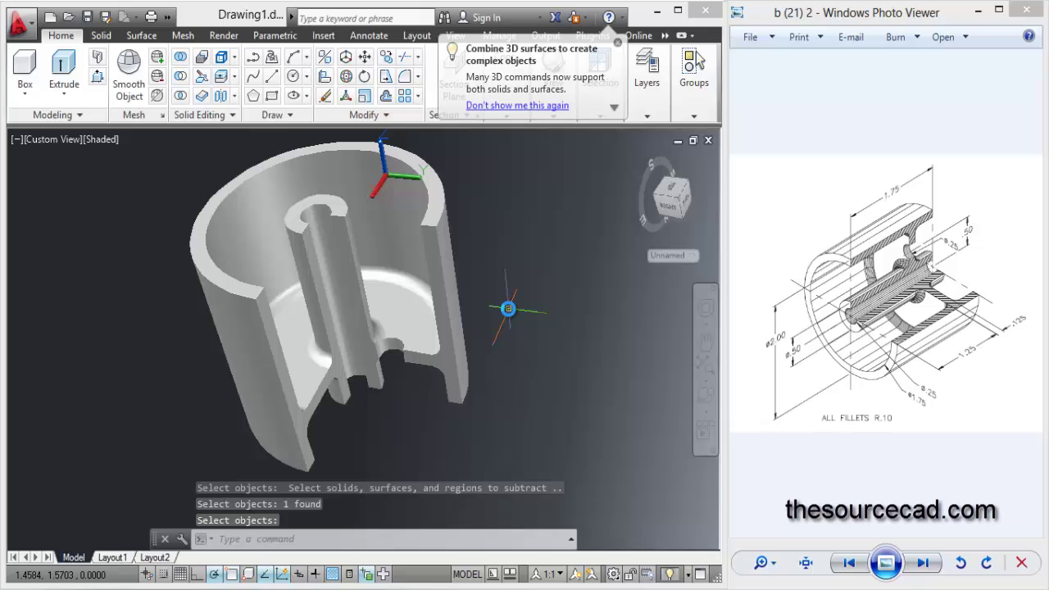
Step: Orbit the wheel freely to inspect the hole cut at the web's open edge
{"action": "left_click", "coordinate": [707, 399]}
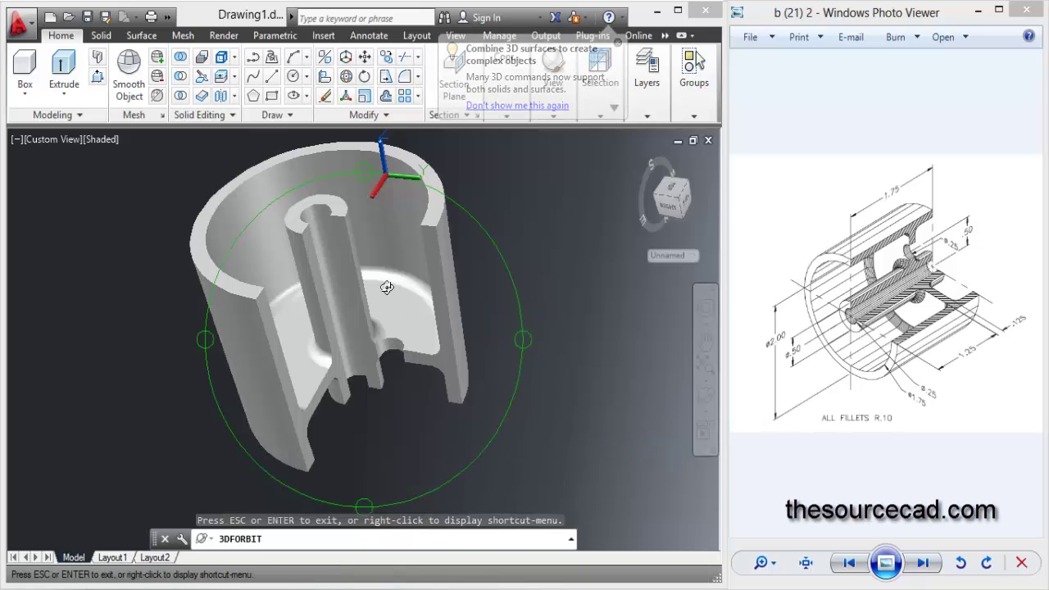
{"action": "left_click_drag", "start_coordinate": [386, 287], "coordinate": [347, 292]}
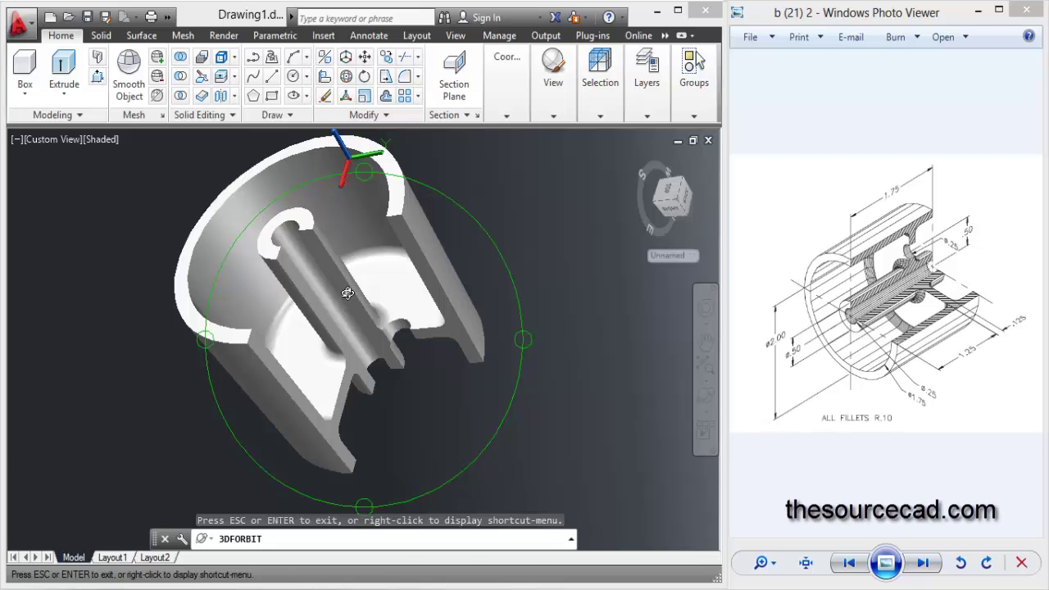